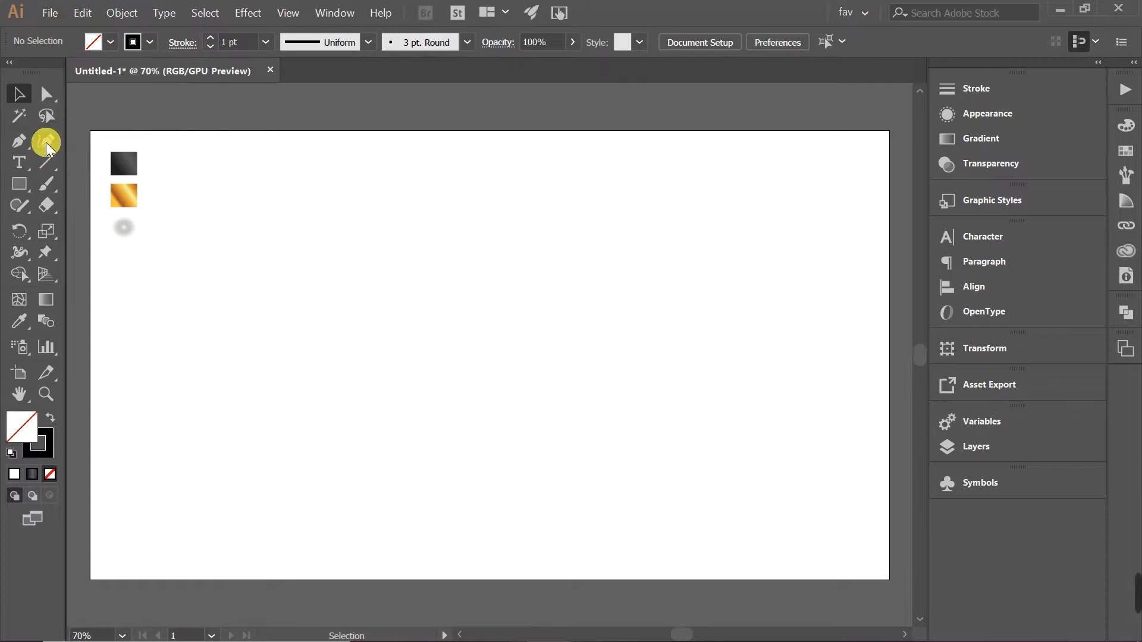
Step: Draw a wavy open path across the artboard with the Curvature tool, extending past both side edges
click(71, 498)
click(353, 369)
click(582, 452)
click(787, 296)
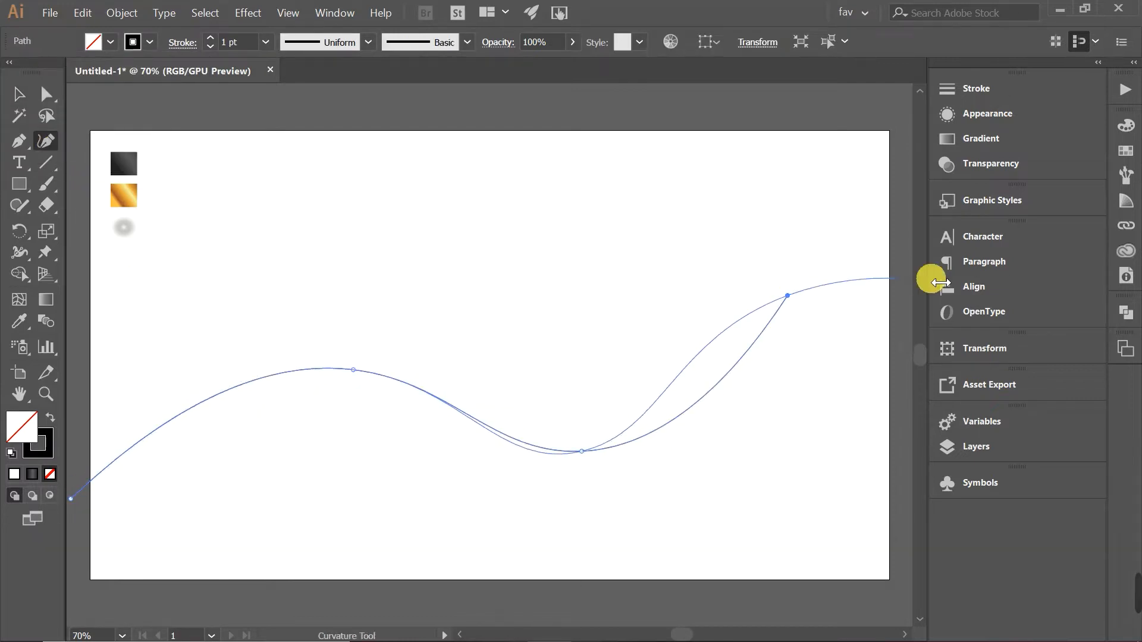
scroll(923, 349, up, 5)
scroll(849, 374, down, 6)
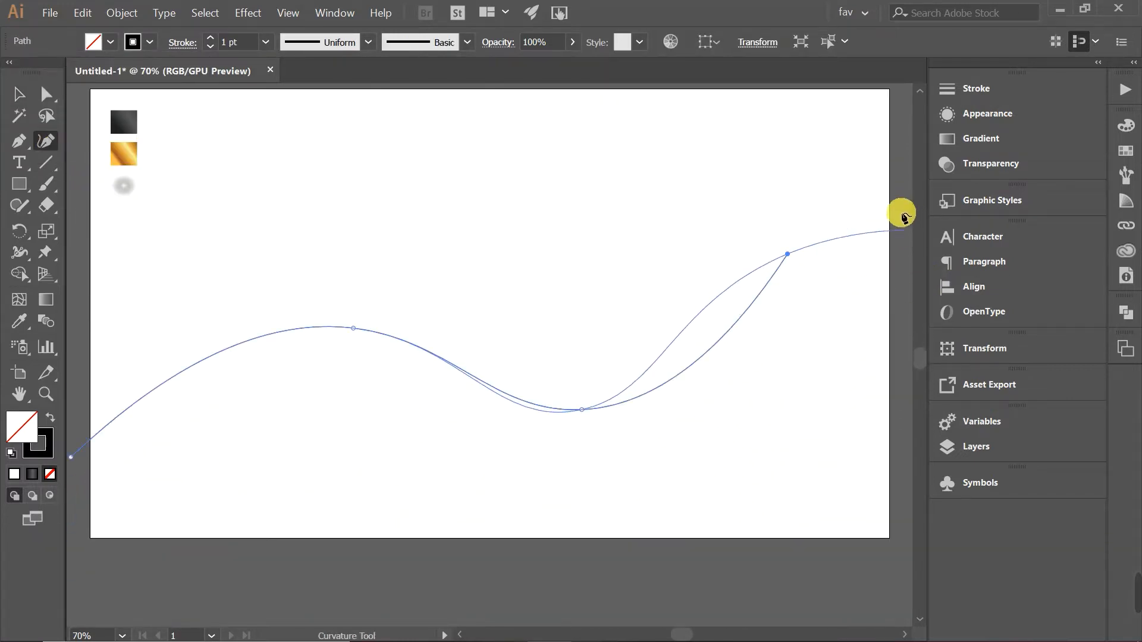
click(906, 267)
key(v)
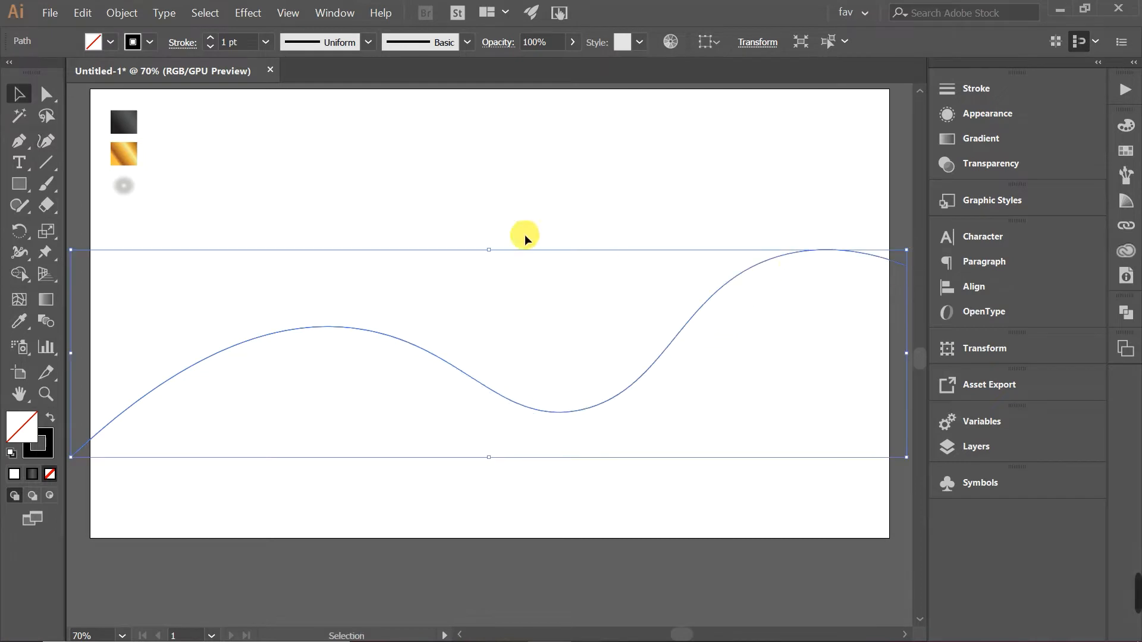
Step: Start a 3D Extrude & Bevel effect on the wavy path with preview on and an extrude depth of 741 pt
drag(382, 207, 426, 450)
click(257, 10)
mouse_move(369, 117)
click(464, 117)
click(724, 469)
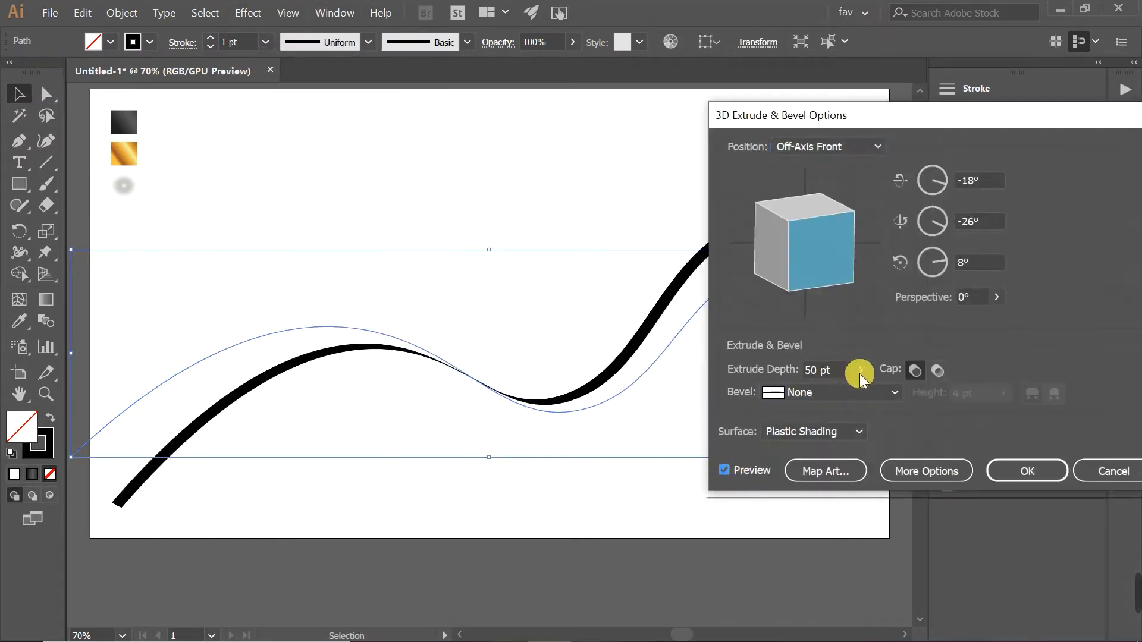
click(861, 370)
drag(792, 392, 816, 390)
Step: Set the extrusion's rotation to -2°, -29° and 0°, choose Diffuse Shading as the surface, and apply the effect
drag(804, 115, 952, 67)
drag(951, 196, 967, 194)
drag(994, 69, 853, 62)
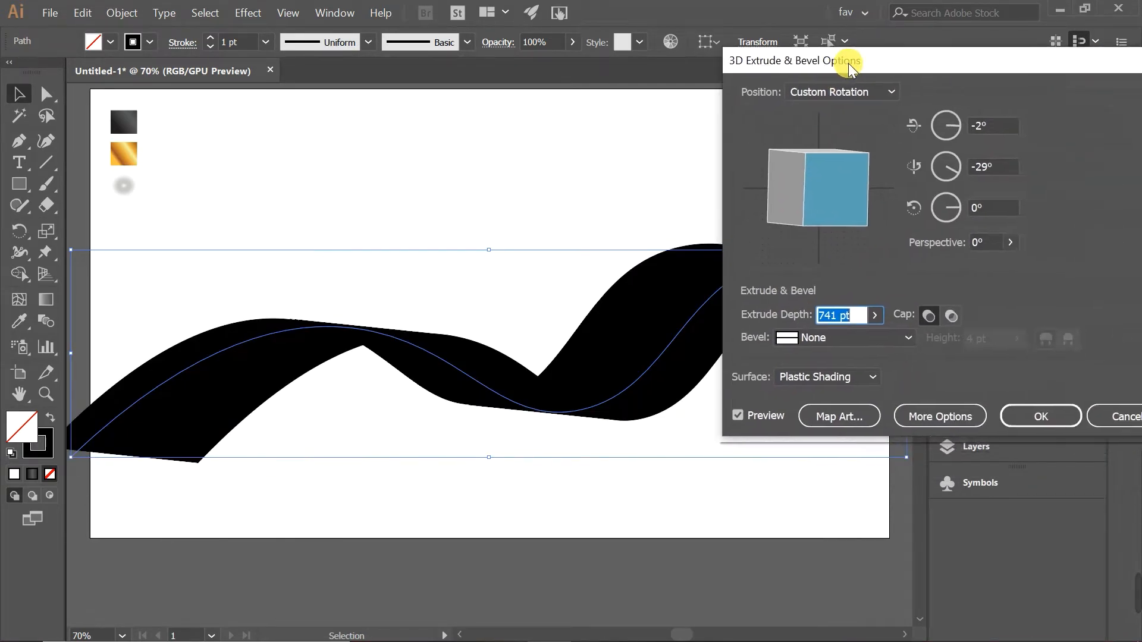
click(871, 376)
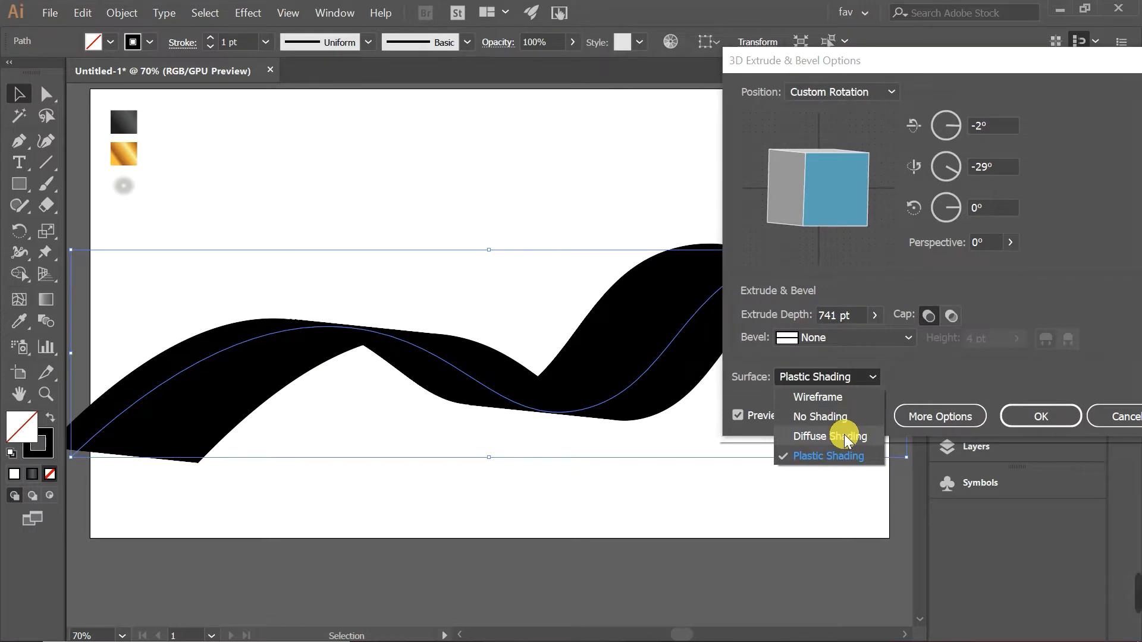
click(843, 435)
click(1030, 414)
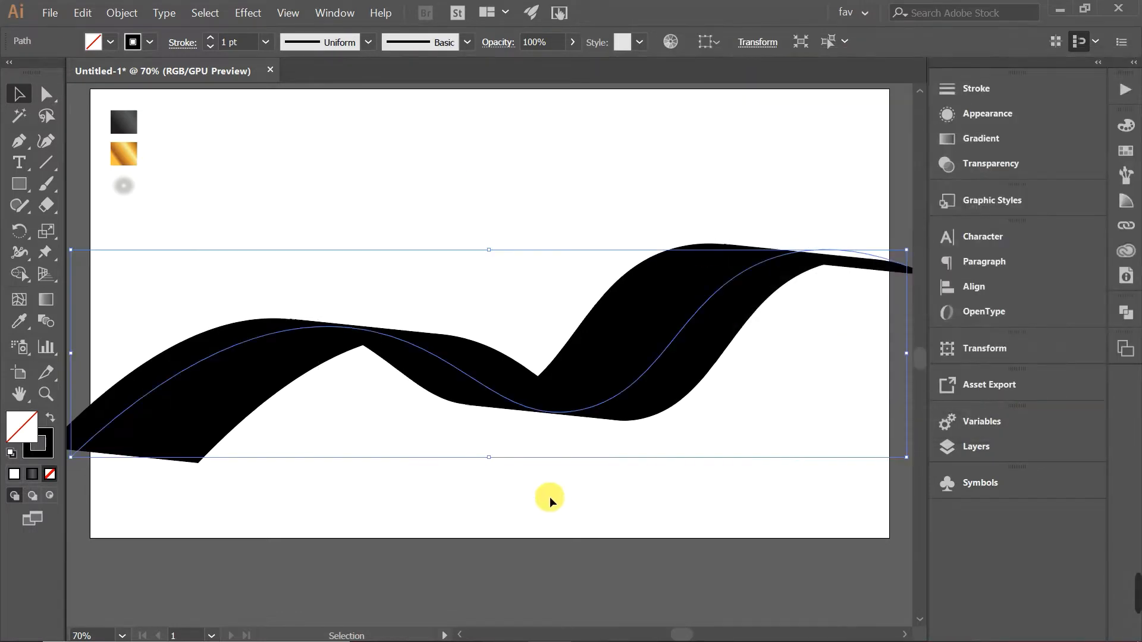
Step: Expand the appearance of the extruded ribbon into editable shapes
click(119, 11)
click(171, 207)
click(399, 140)
click(424, 351)
click(109, 10)
right_click(224, 364)
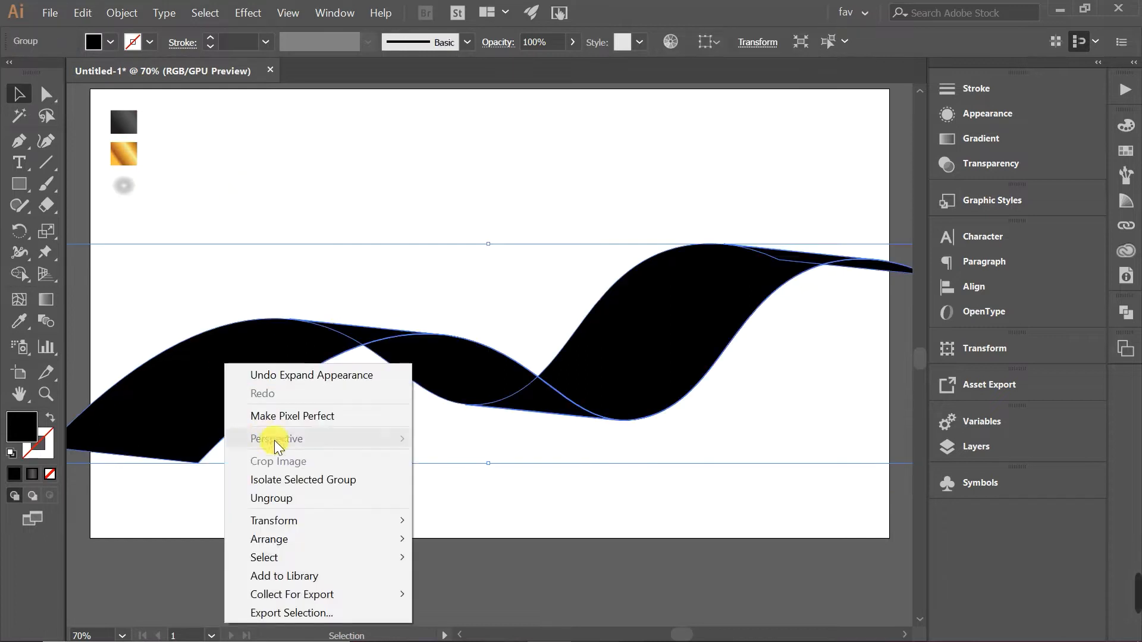
Step: Fill the whole expanded ribbon with the orange swatch
drag(204, 209, 597, 463)
click(107, 43)
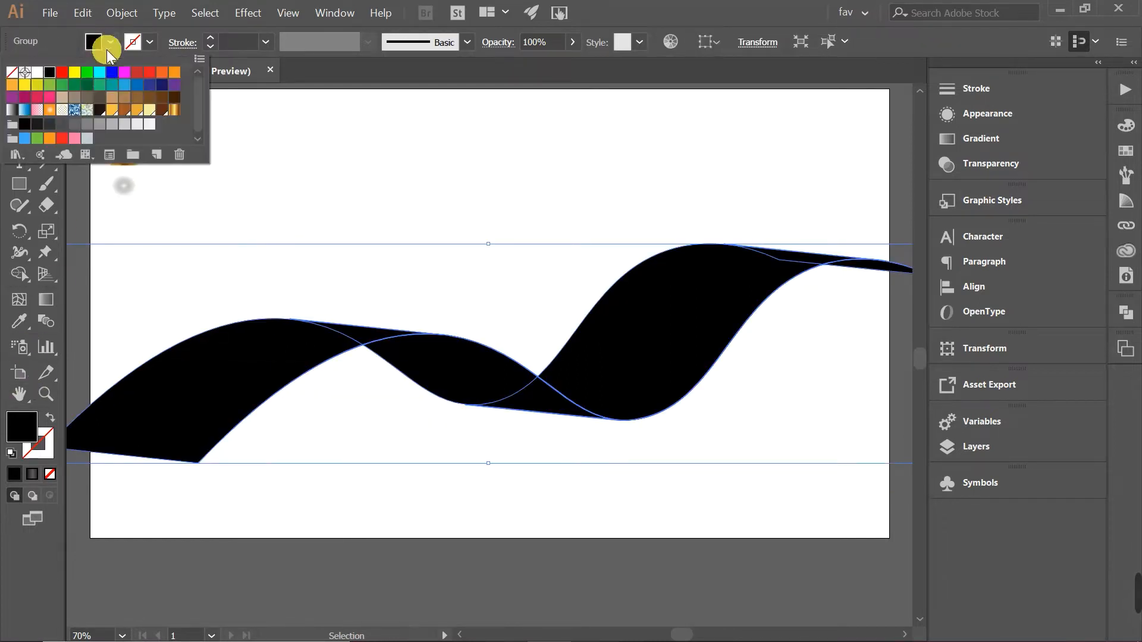
click(175, 72)
Step: Ungroup the orange ribbon into separate folds, testing by moving the left fold up and back into place
right_click(253, 355)
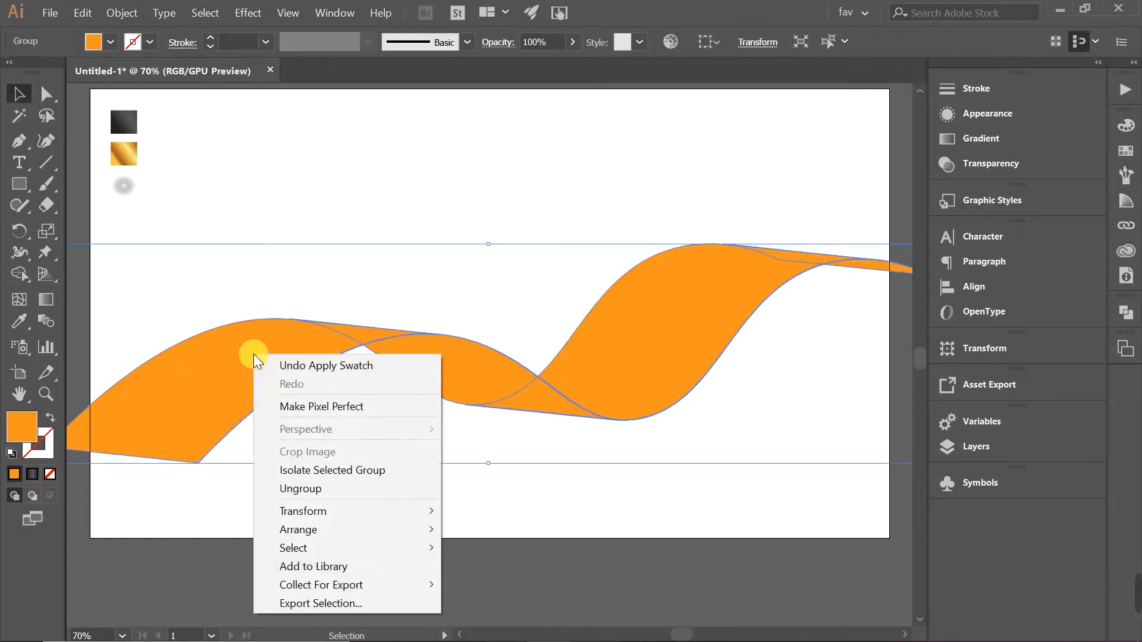
click(305, 479)
right_click(275, 361)
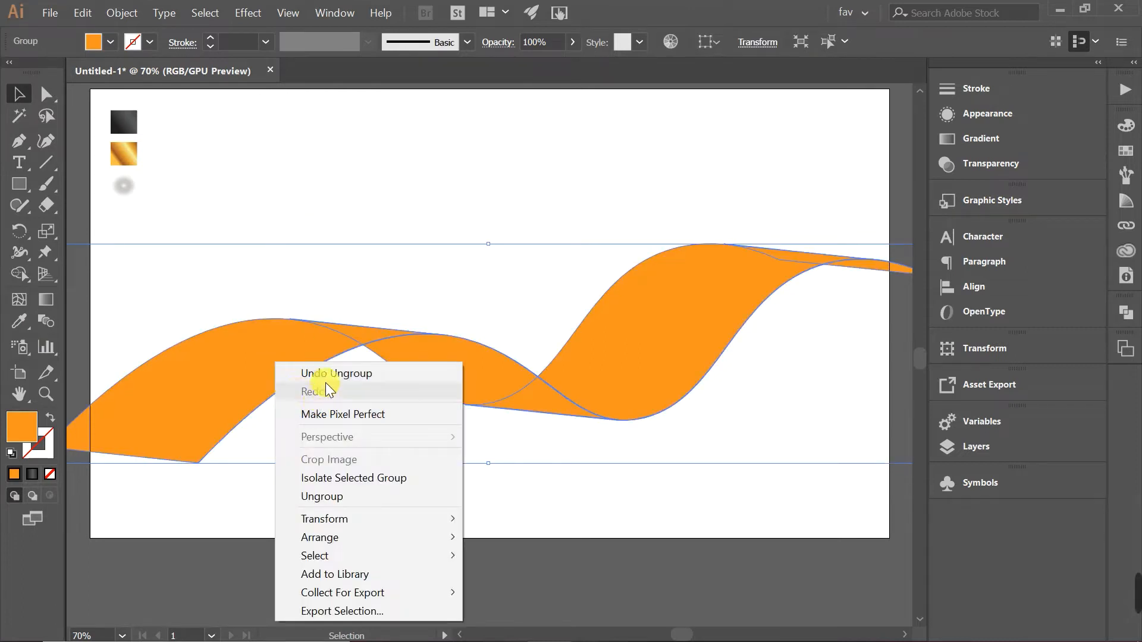
click(319, 168)
drag(237, 349, 254, 224)
click(312, 351)
click(312, 351)
click(354, 451)
drag(265, 269, 262, 362)
Step: Fill the ribbon's left fold with the gold gradient sampled from the gold sample square
click(733, 311)
click(232, 381)
click(459, 375)
click(654, 326)
click(247, 405)
click(19, 321)
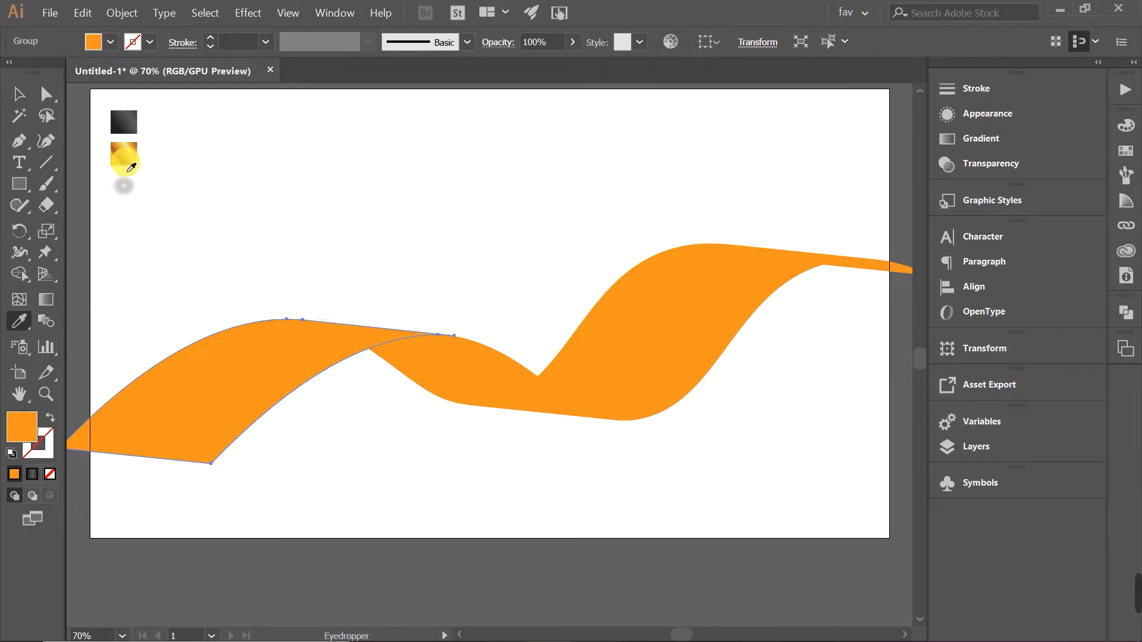
click(122, 156)
key(v)
Step: Fill the ribbon's middle and large right folds with the gold gradient sampled from the gold square
click(417, 356)
click(19, 321)
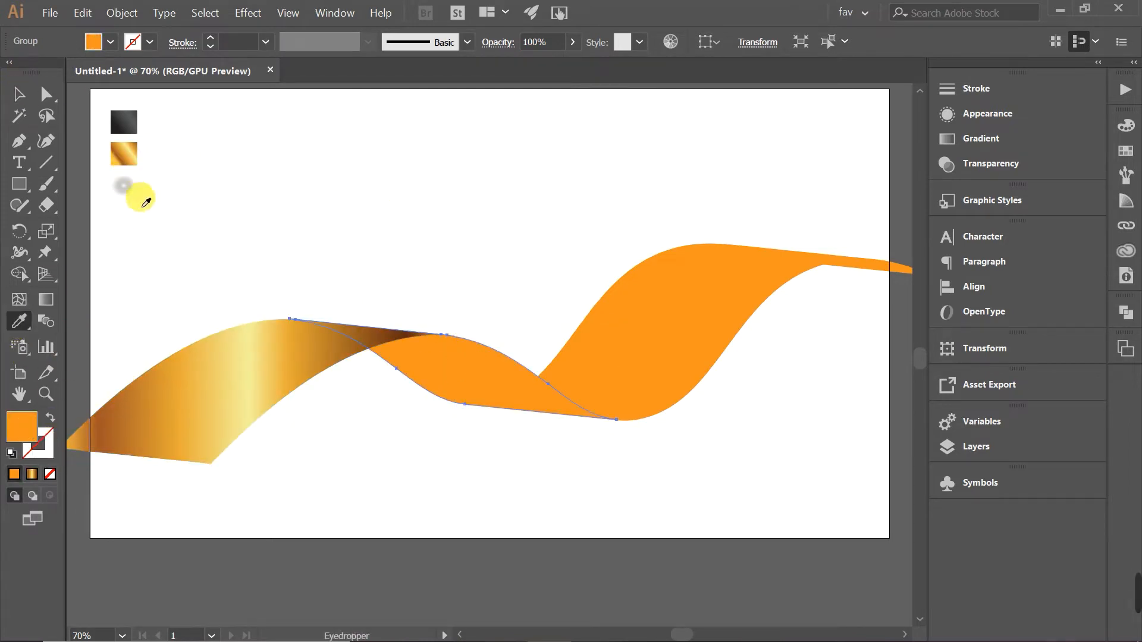
click(123, 156)
key(v)
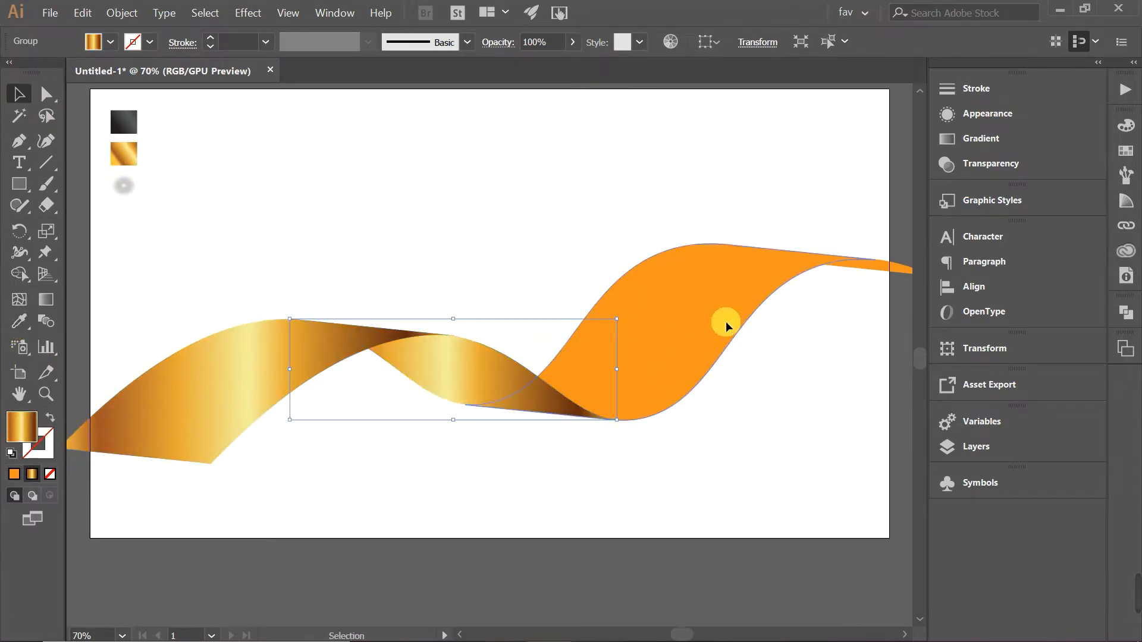
click(726, 324)
click(19, 321)
click(122, 156)
key(v)
Step: Redirect the left fold's gold gradient diagonally, with the light band near its lower-left end
click(256, 350)
click(46, 299)
drag(293, 373, 117, 486)
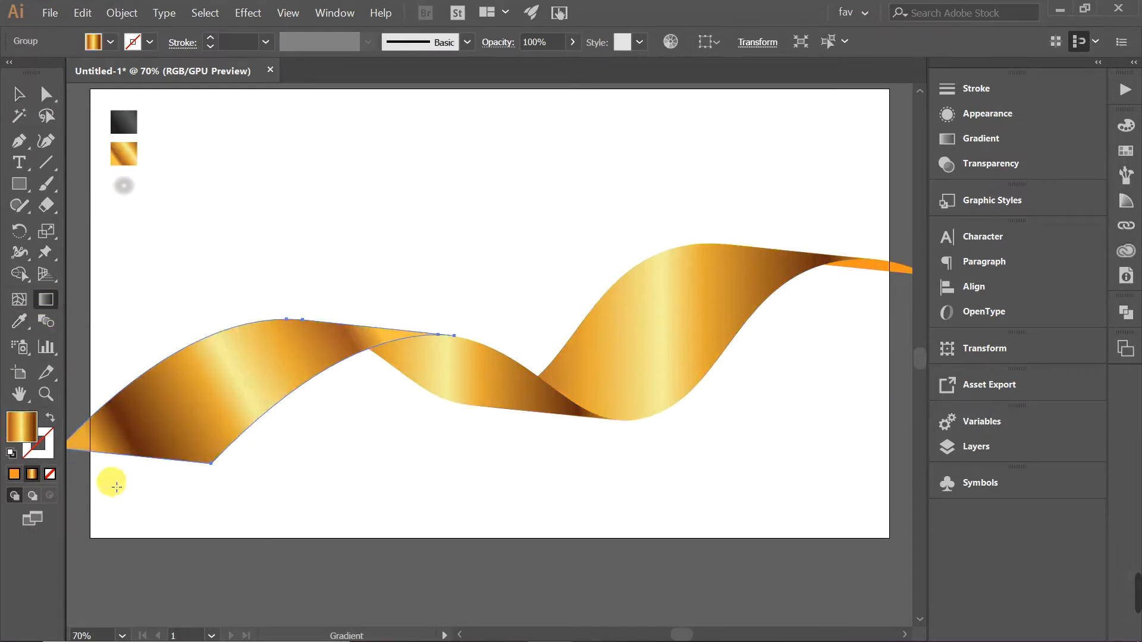
drag(370, 293, 172, 578)
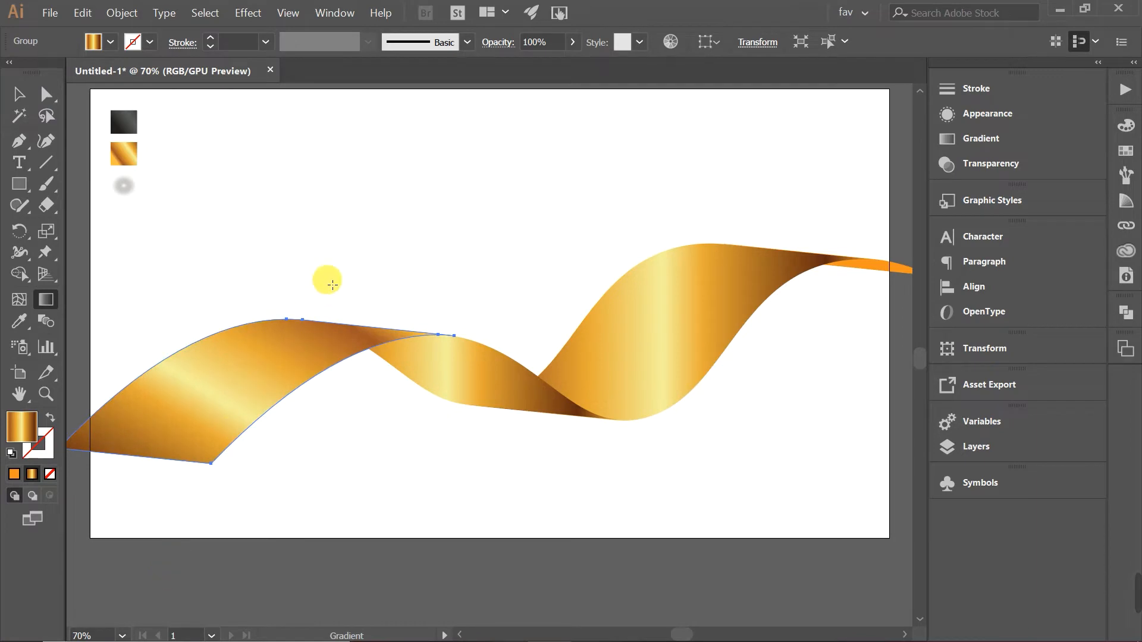
drag(235, 307, 18, 630)
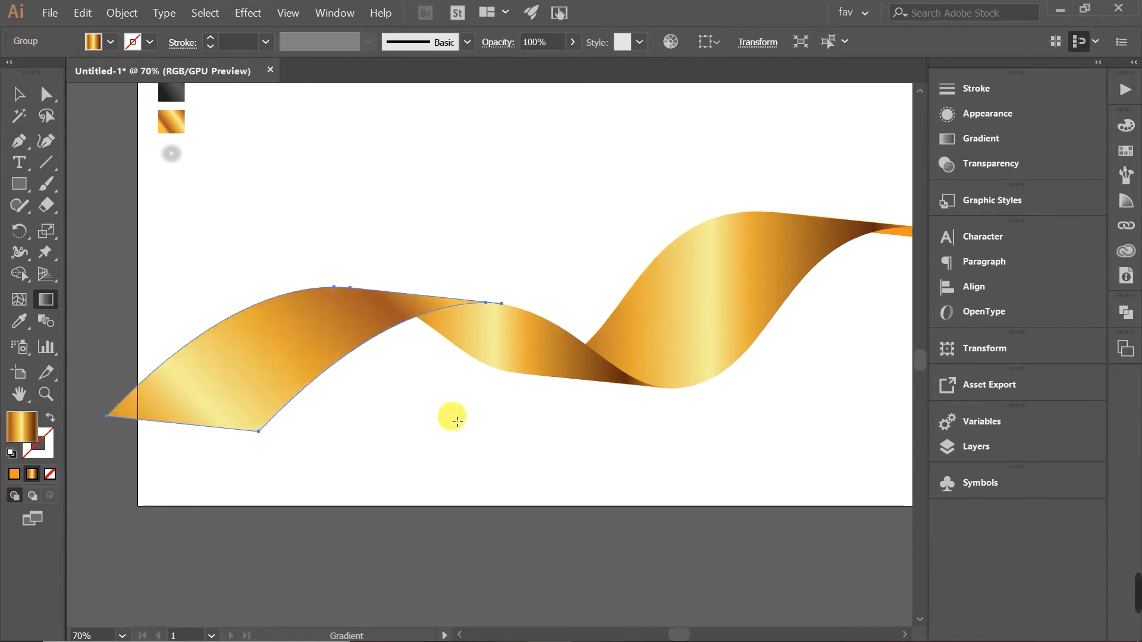
key(v)
Step: Redirect the middle fold's gold gradient diagonally from its upper edge down toward its lower right
click(536, 344)
click(46, 300)
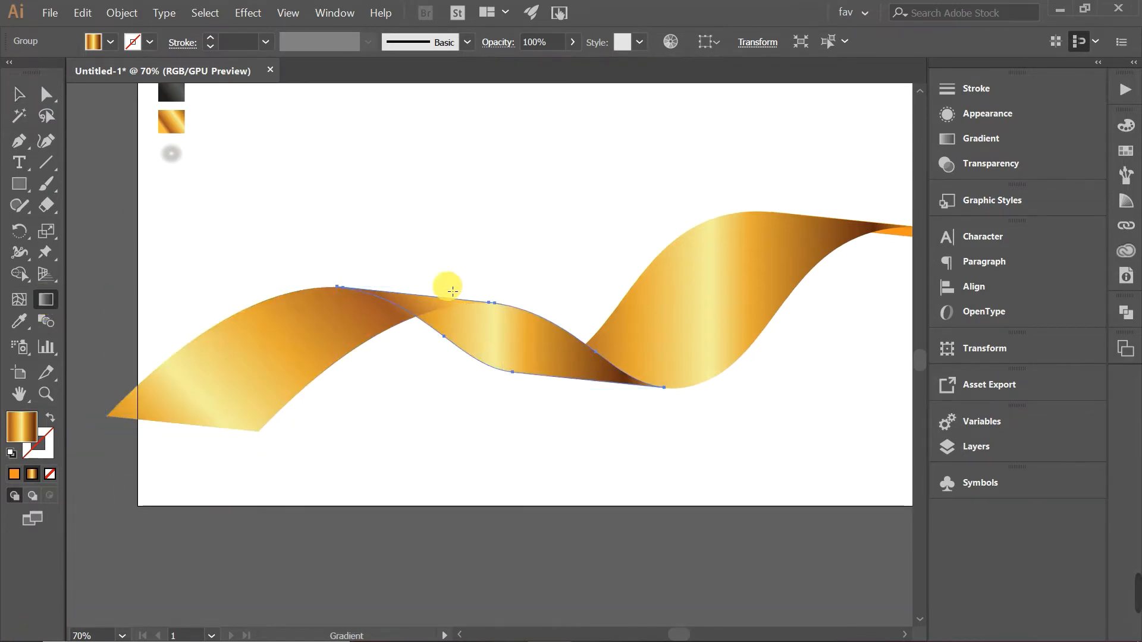
drag(453, 292, 550, 390)
click(18, 94)
Step: Redirect the large right fold's gold gradient diagonally upward so the light band crosses its middle
click(770, 273)
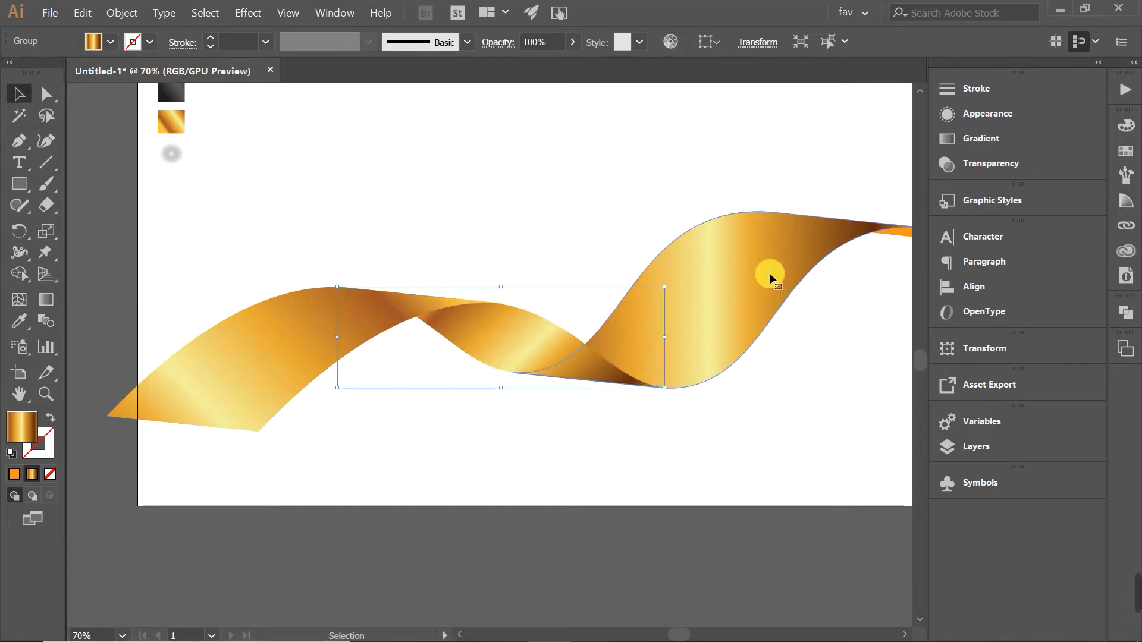
click(47, 300)
drag(611, 356, 715, 302)
drag(573, 332, 869, 354)
drag(519, 371, 866, 121)
drag(528, 414, 740, 131)
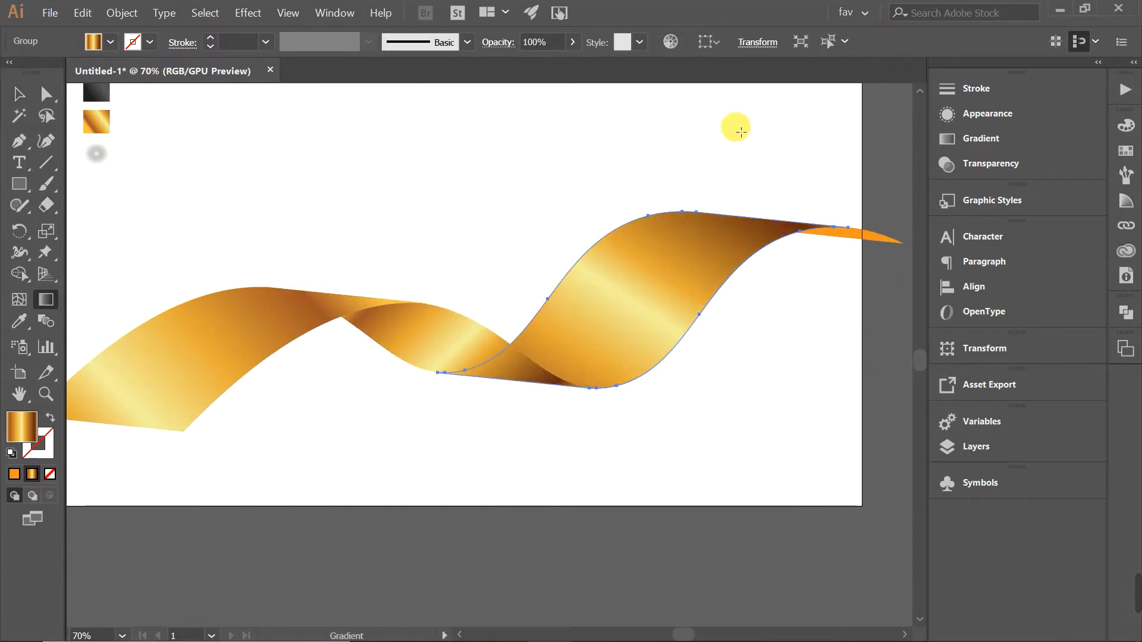
click(18, 93)
click(487, 143)
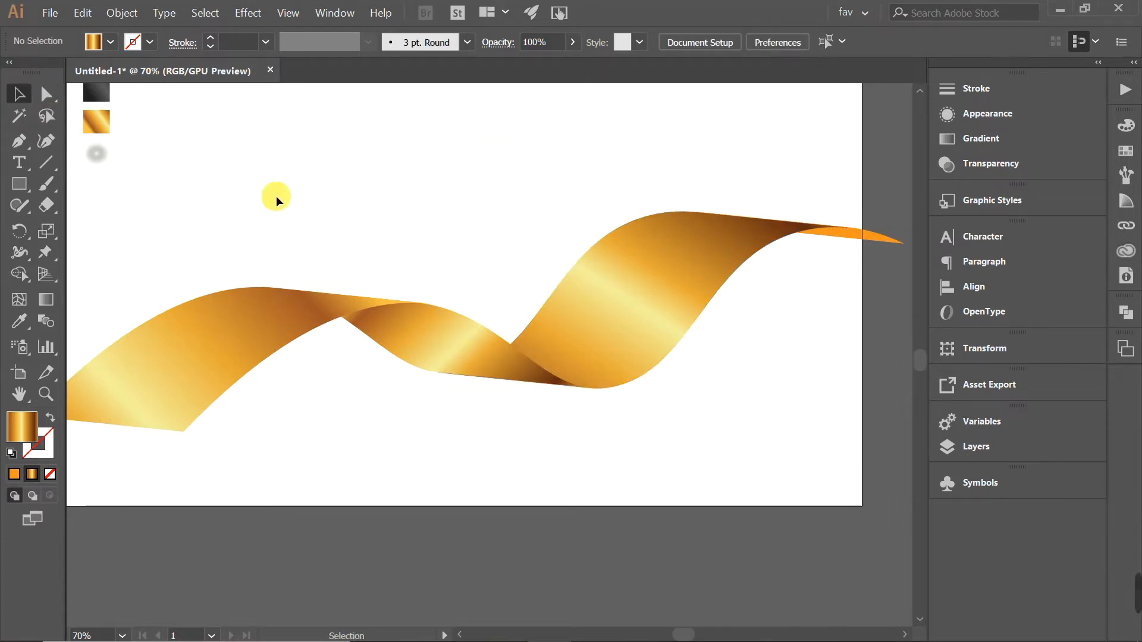
Step: Group the three gold folds of the ribbon
click(395, 309)
right_click(394, 309)
click(440, 432)
click(447, 242)
Step: Give the grouped gold ribbon a yellow stroke with a weight of 7 pt
click(302, 327)
click(150, 41)
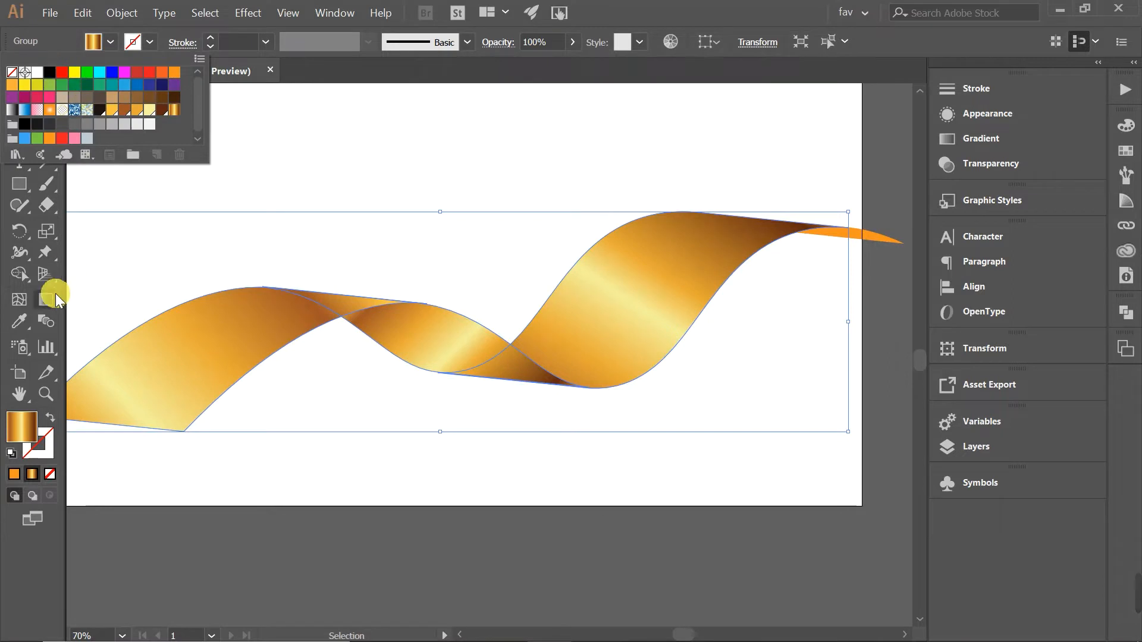
click(78, 72)
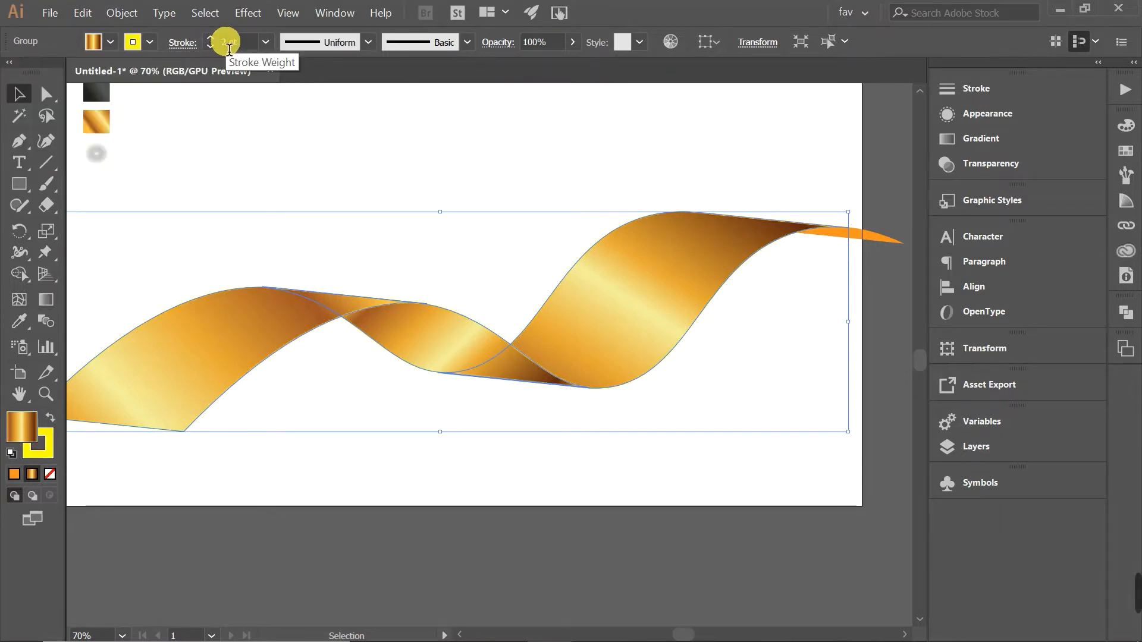
click(49, 418)
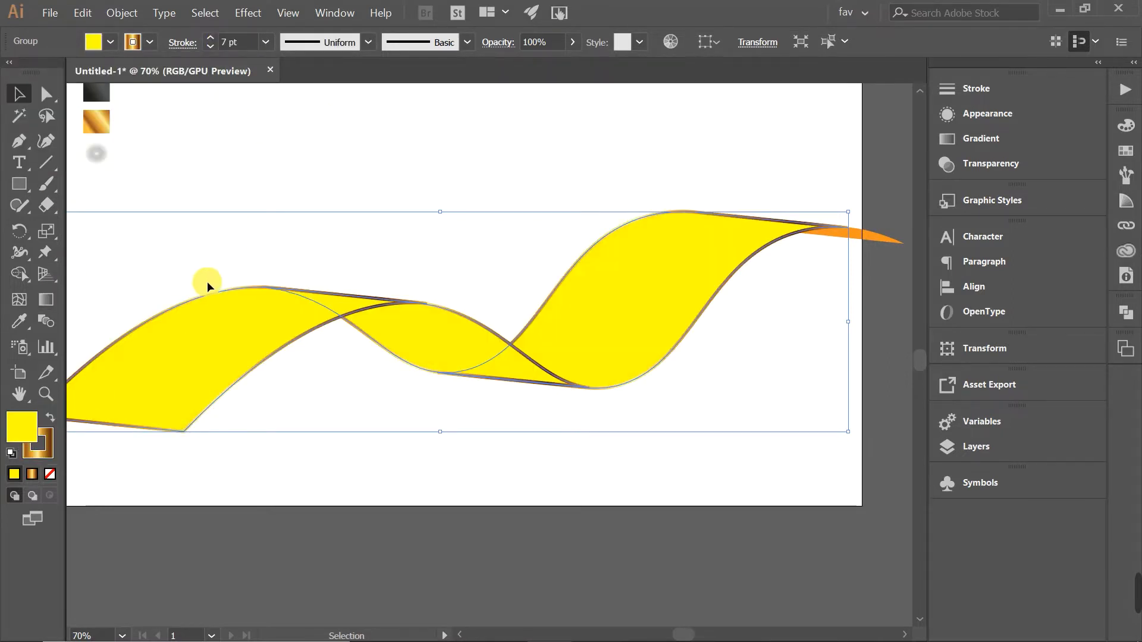
key(ctrl+z)
click(361, 131)
click(37, 445)
click(20, 321)
double_click(45, 437)
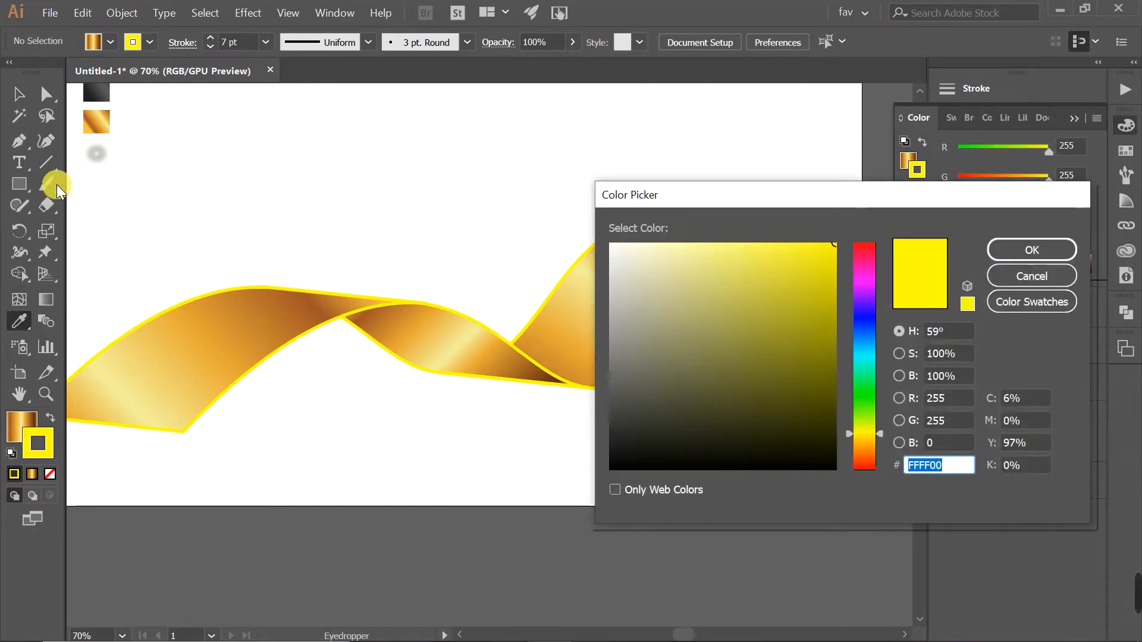
click(1024, 276)
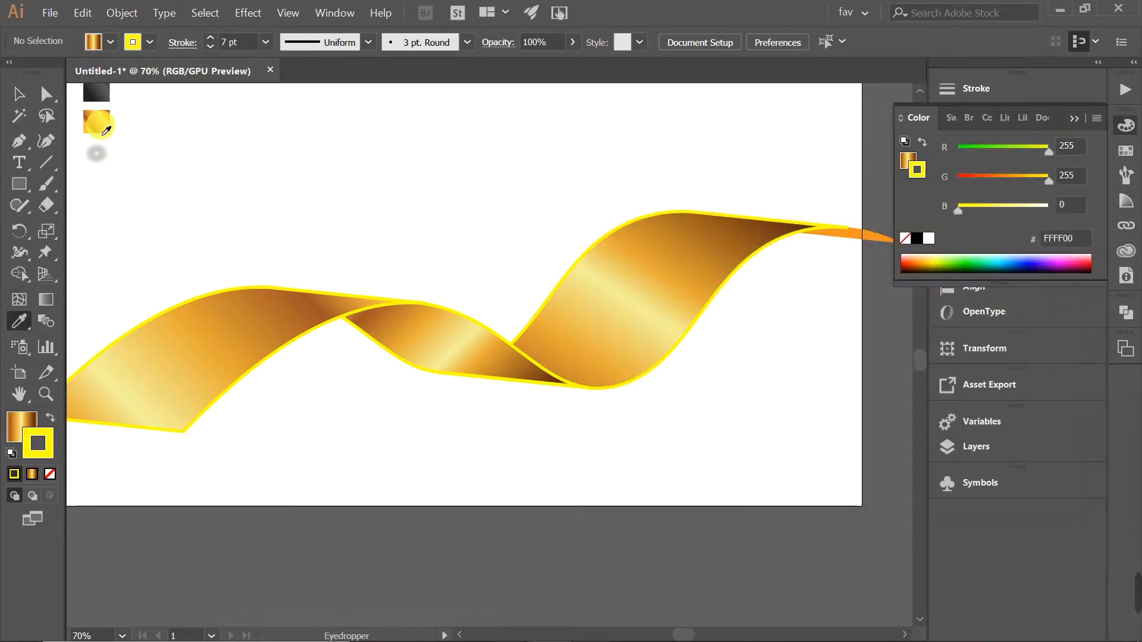
click(101, 125)
click(33, 475)
click(321, 90)
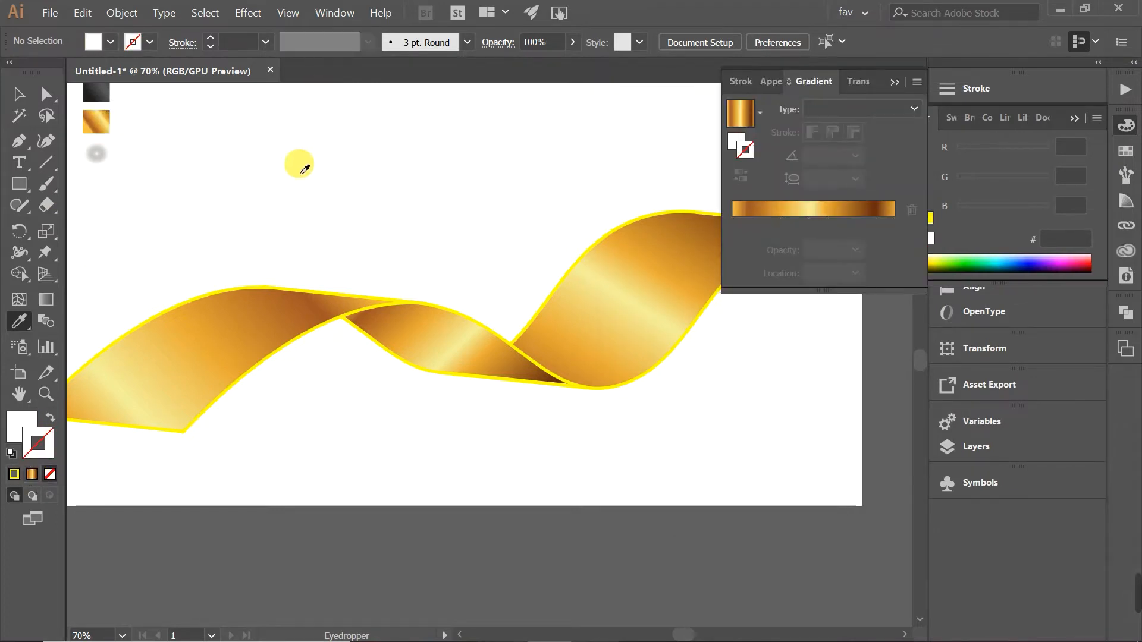
Step: Apply the gold linear gradient to the stroke of the grouped ribbon
click(18, 91)
drag(557, 460, 229, 387)
click(33, 476)
click(388, 98)
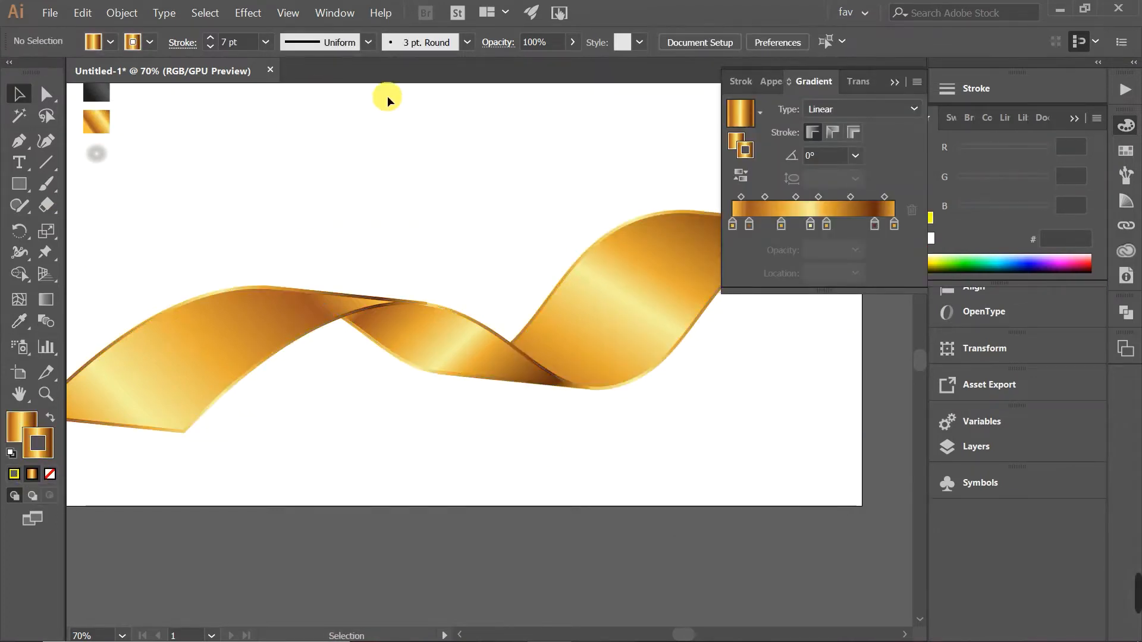
drag(262, 197, 532, 462)
click(424, 147)
Step: Ungroup the gold ribbon and its left fold, and select the left fold as a single path
drag(200, 216, 267, 356)
right_click(256, 337)
click(308, 472)
right_click(196, 374)
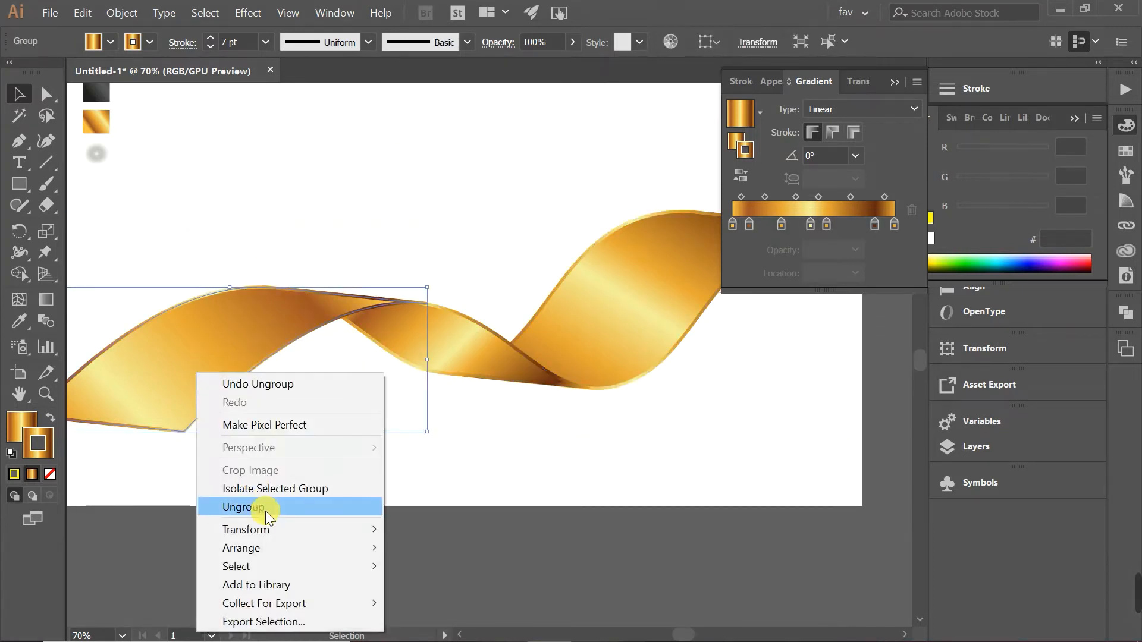
click(262, 507)
click(263, 323)
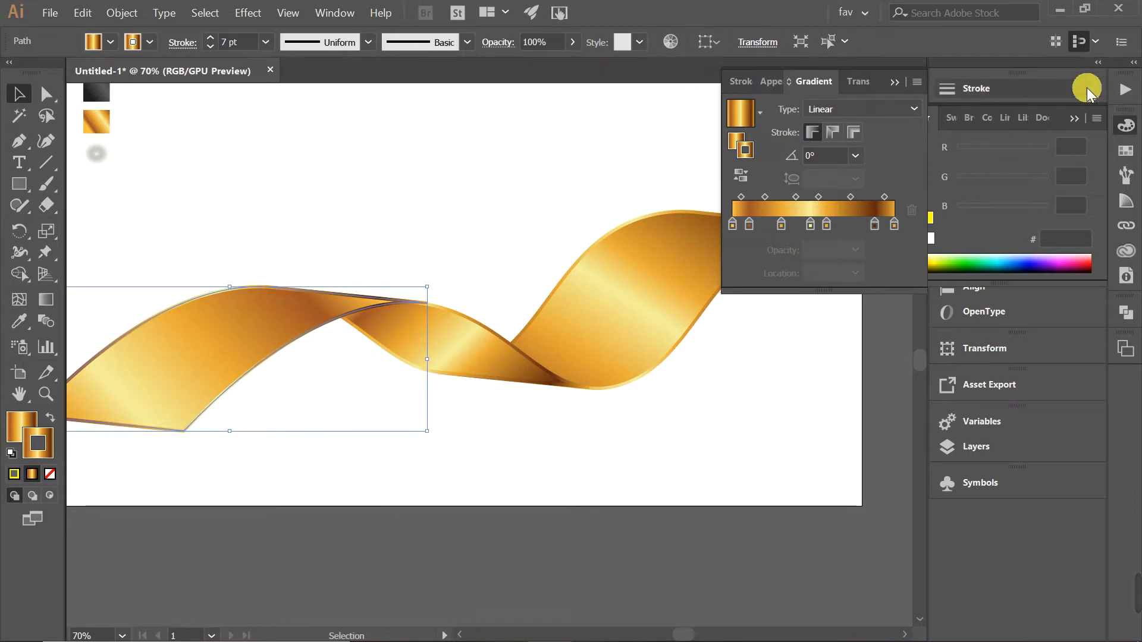
click(46, 299)
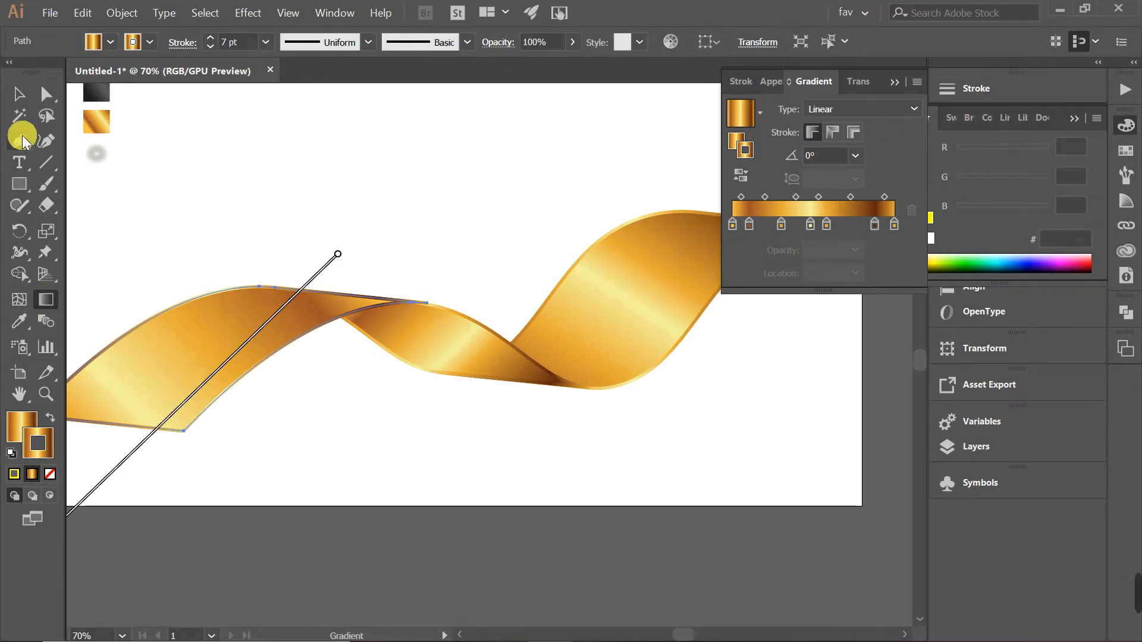
key(v)
key(g)
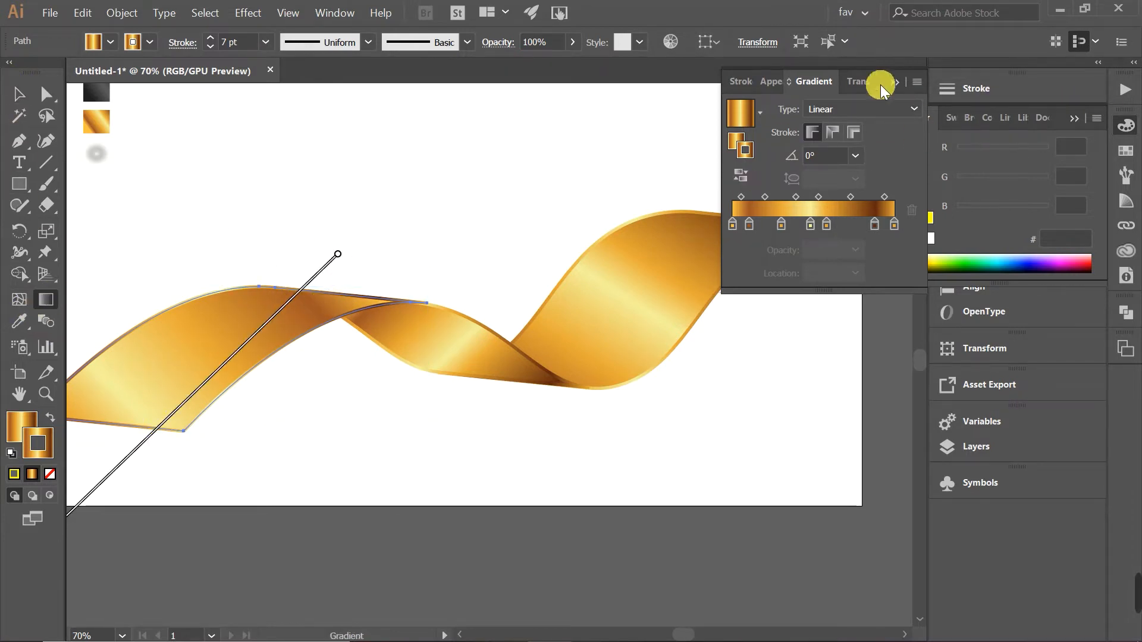
Step: Reduce the stroke weight of all three gold folds to 1 pt
click(895, 82)
click(20, 90)
drag(310, 184, 525, 484)
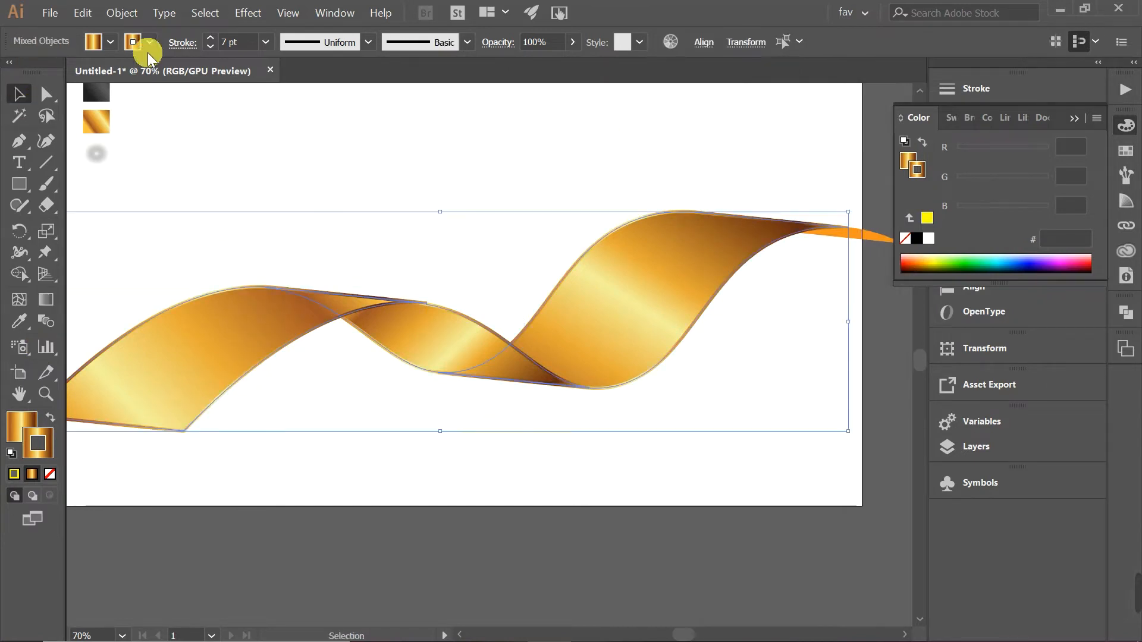
scroll(232, 43, down, 6)
click(333, 145)
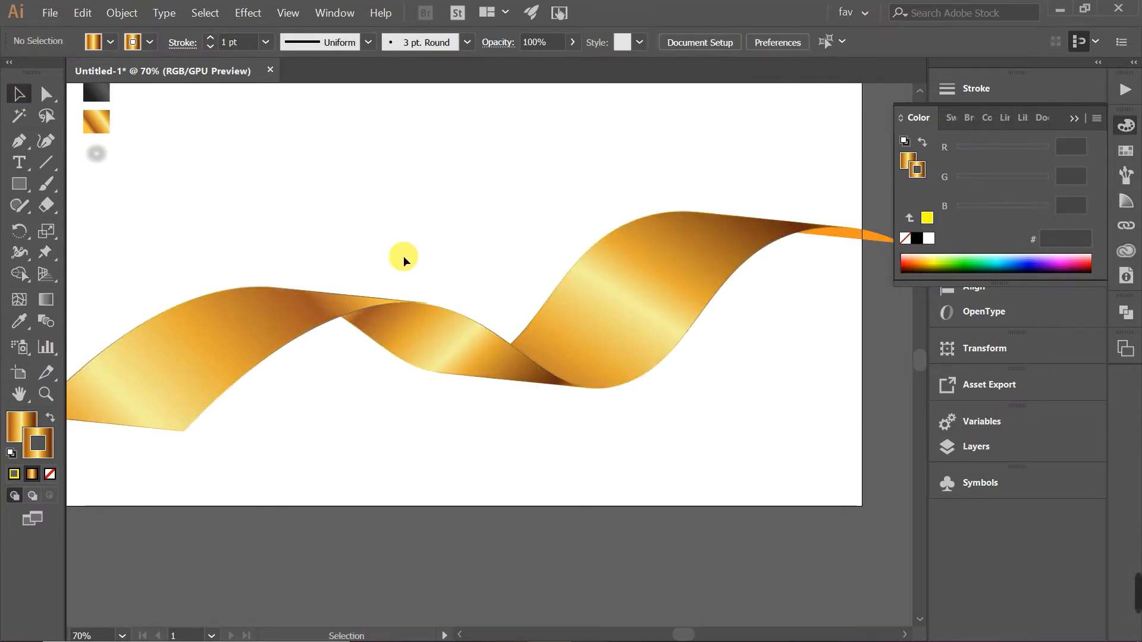
click(415, 322)
click(464, 119)
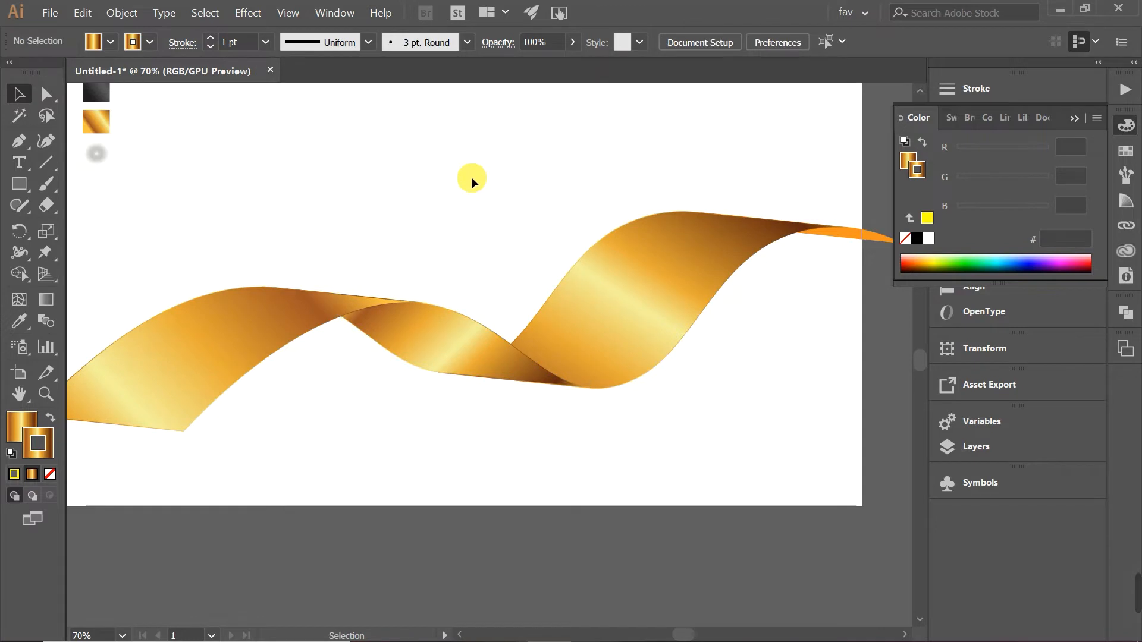
Step: Fill the thin orange fold at the gold ribbon's right end with the gold linear gradient
click(432, 332)
click(399, 199)
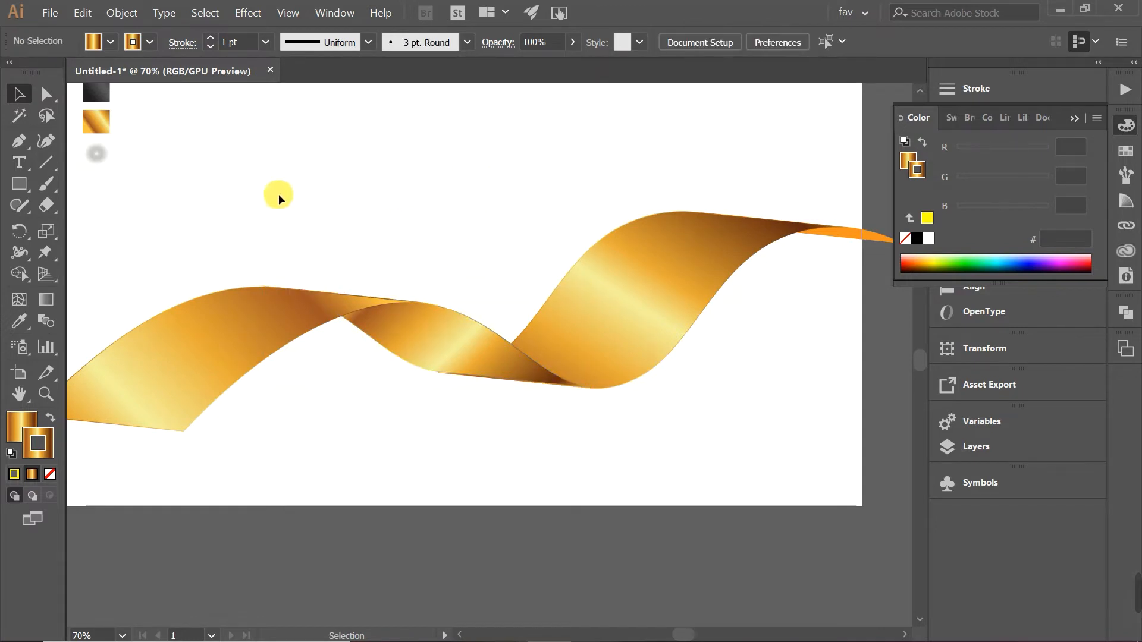
click(845, 238)
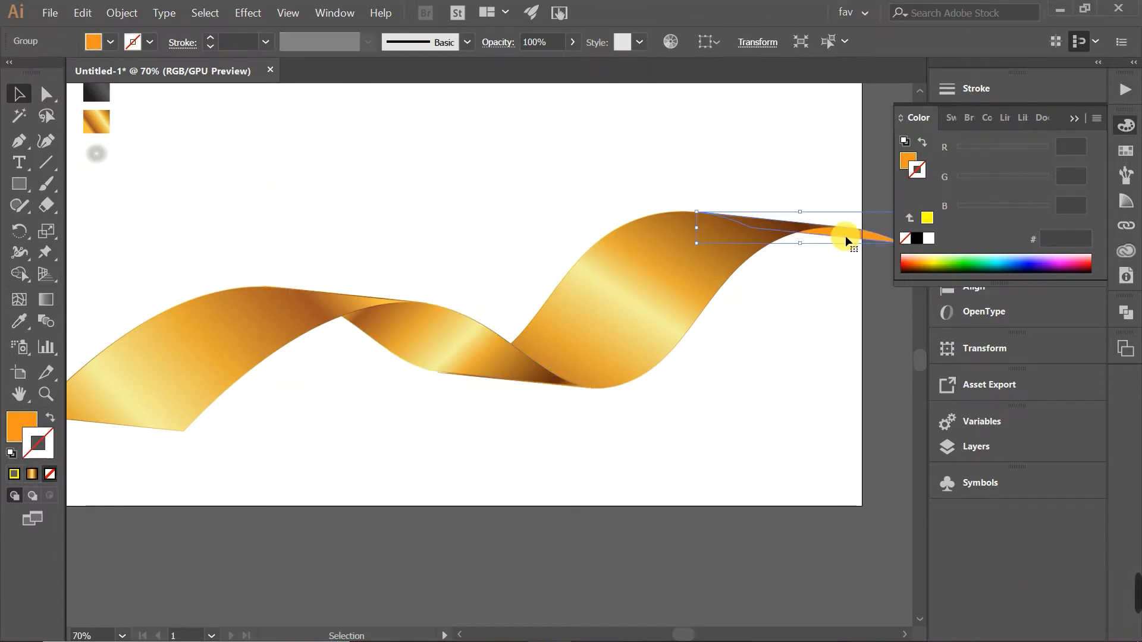
click(31, 474)
click(294, 191)
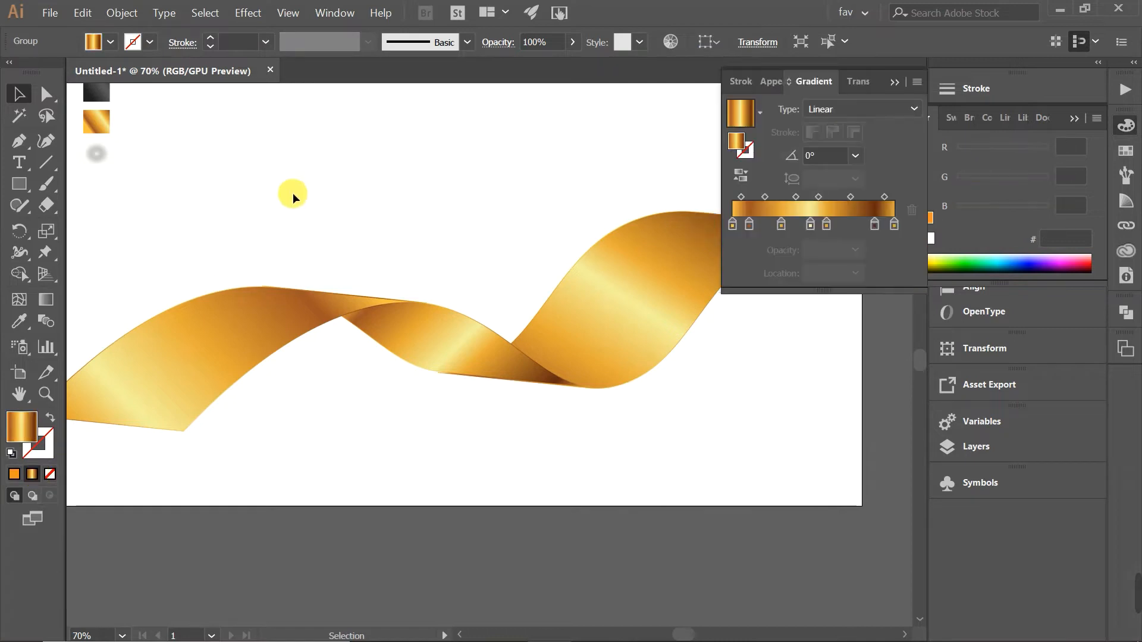
click(889, 90)
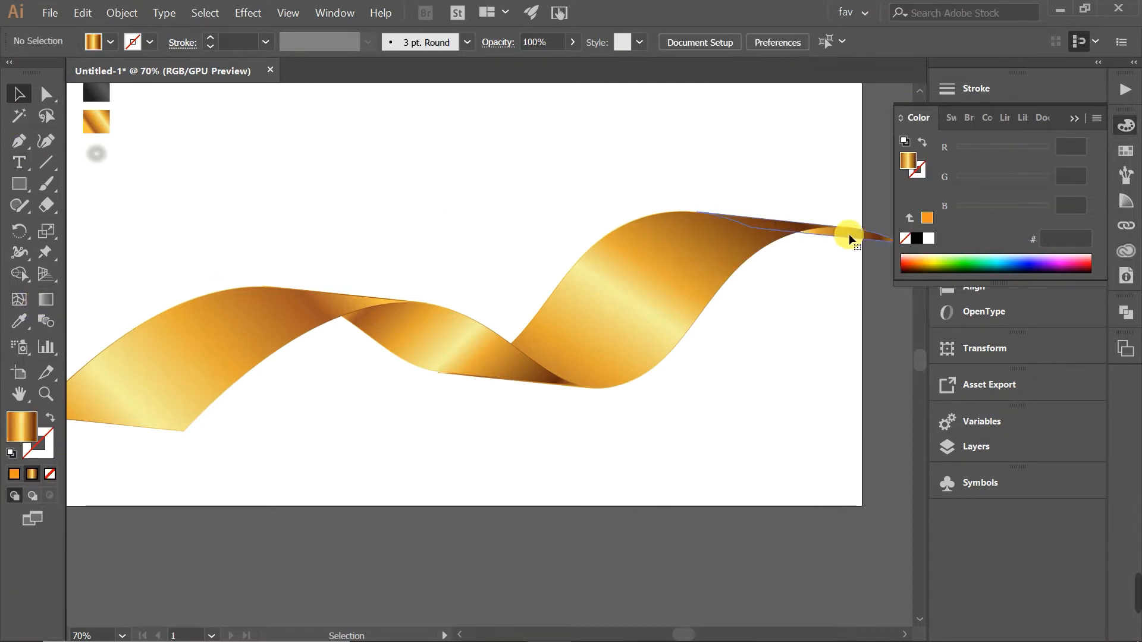
Step: Redirect the gold gradient diagonally downward across the thin right-end fold with the Gradient tool
click(848, 238)
click(46, 299)
drag(805, 231, 879, 311)
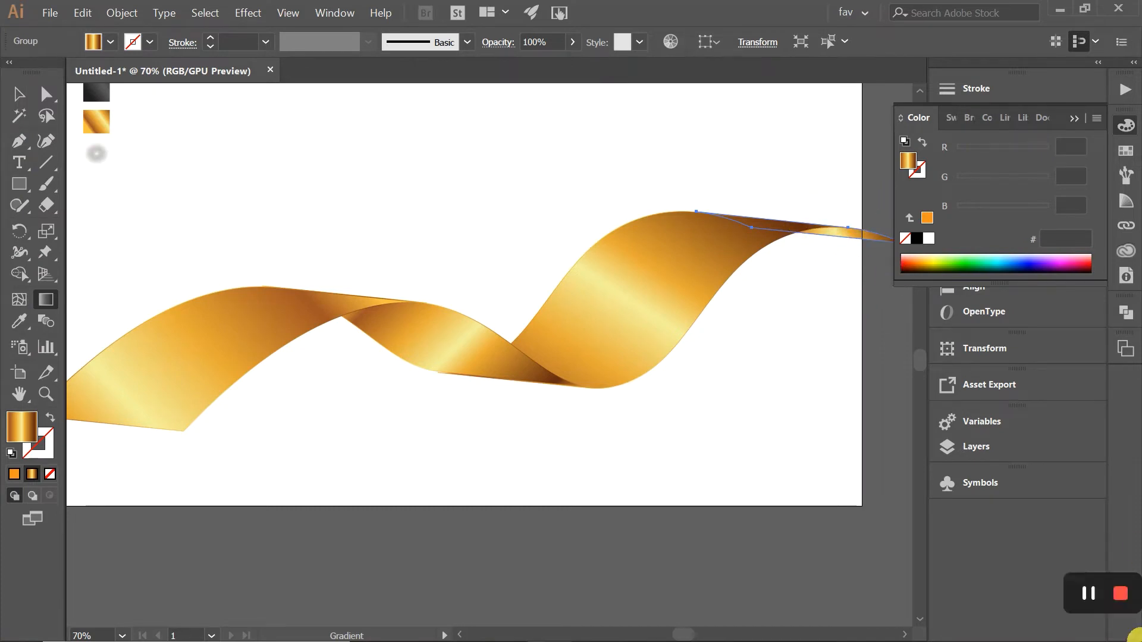
Step: Group all the pieces of the gold ribbon, including the thin right-end fold
click(16, 92)
click(396, 161)
drag(189, 233, 779, 363)
right_click(653, 304)
click(710, 400)
click(560, 153)
Step: Reposition the grouped gold ribbon and stretch it horizontally so it extends past both sides of the artboard
drag(296, 189, 863, 431)
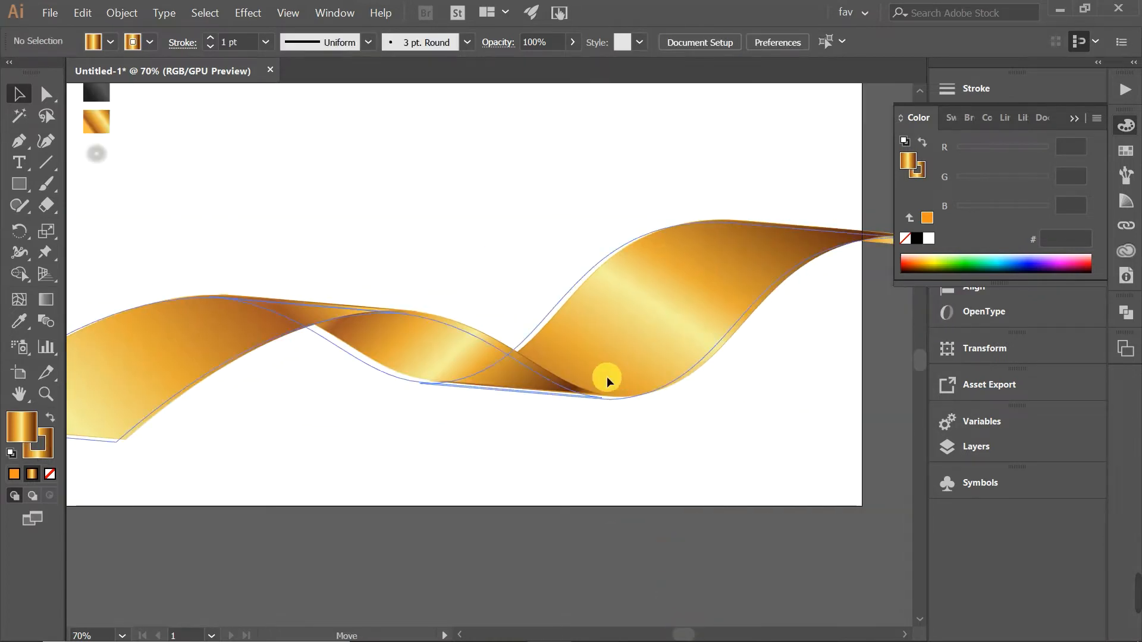
click(598, 377)
click(857, 166)
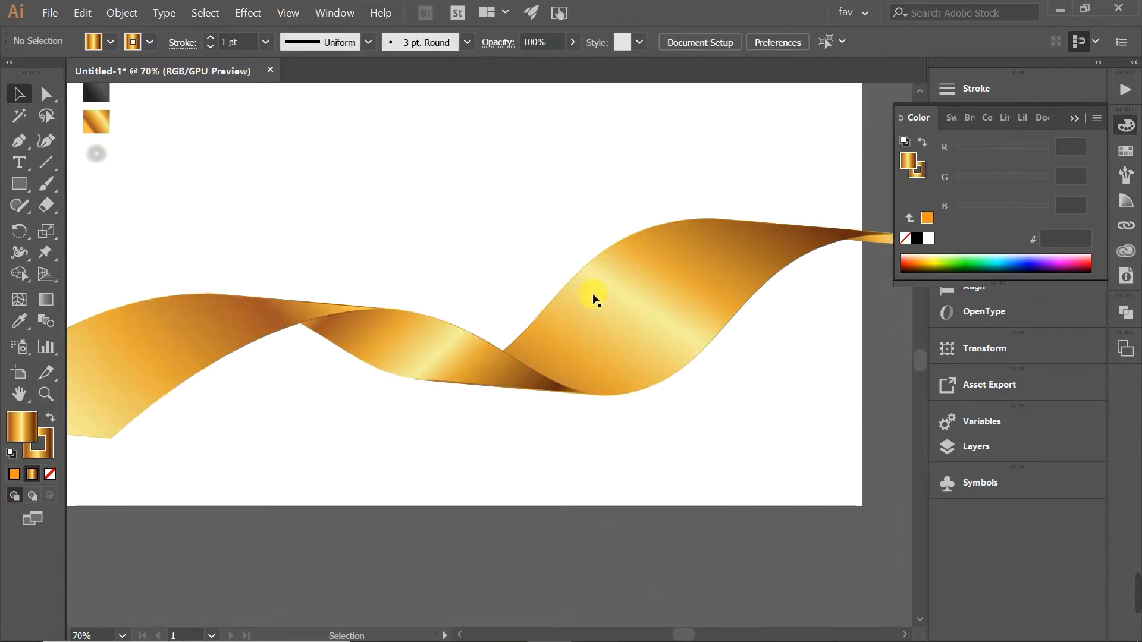
click(429, 373)
drag(418, 438, 415, 381)
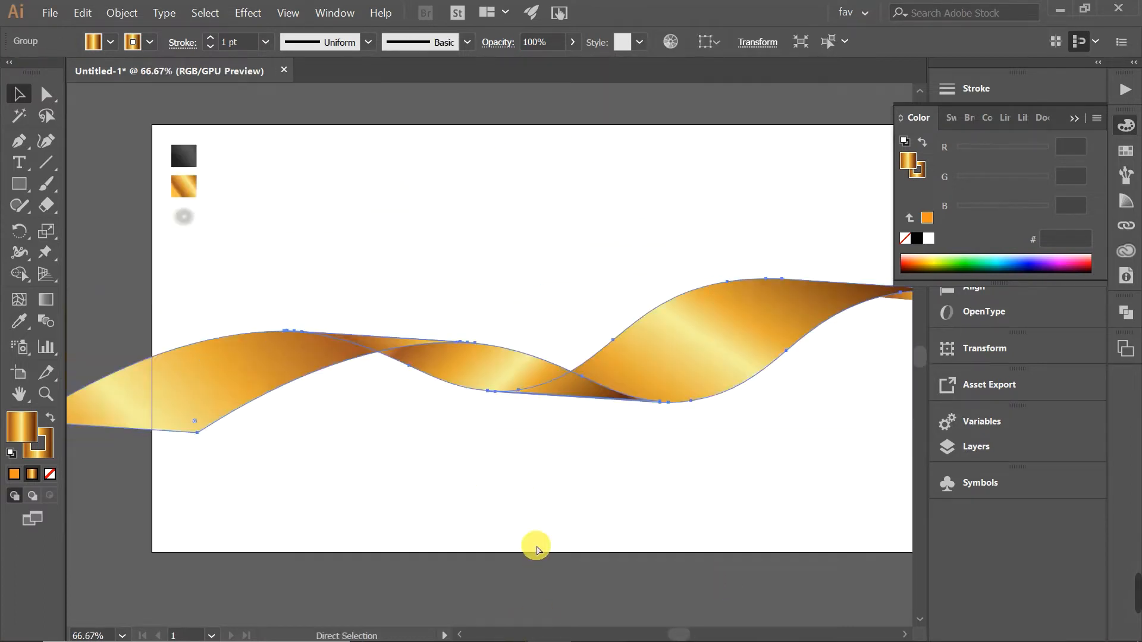
key(ctrl)
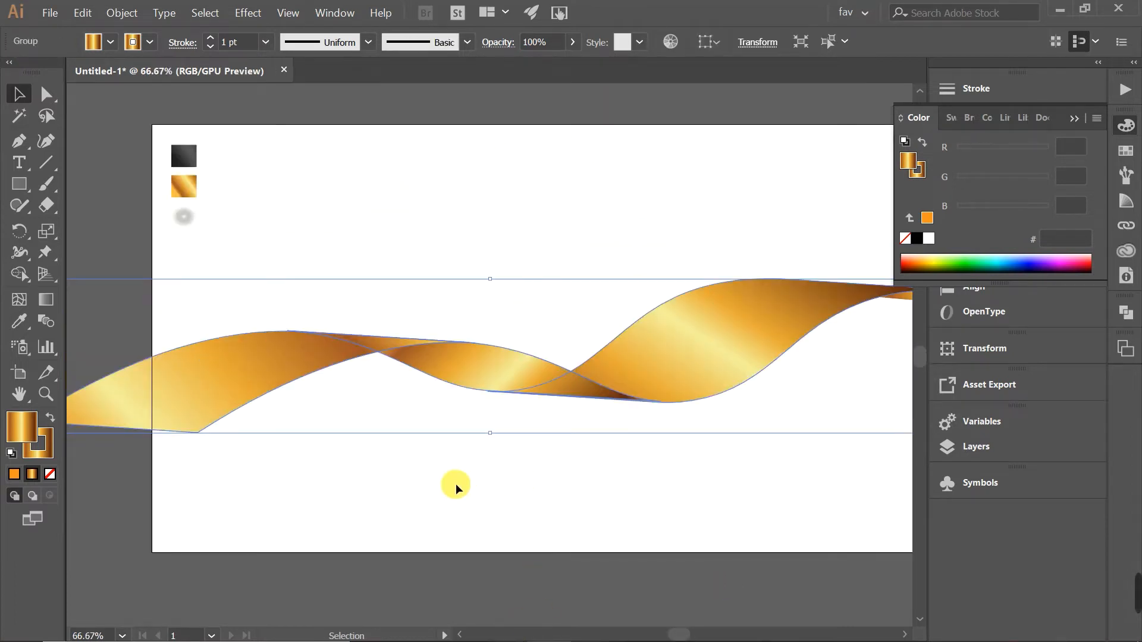
key(ctrl+minus)
drag(835, 357, 902, 357)
drag(145, 362, 76, 353)
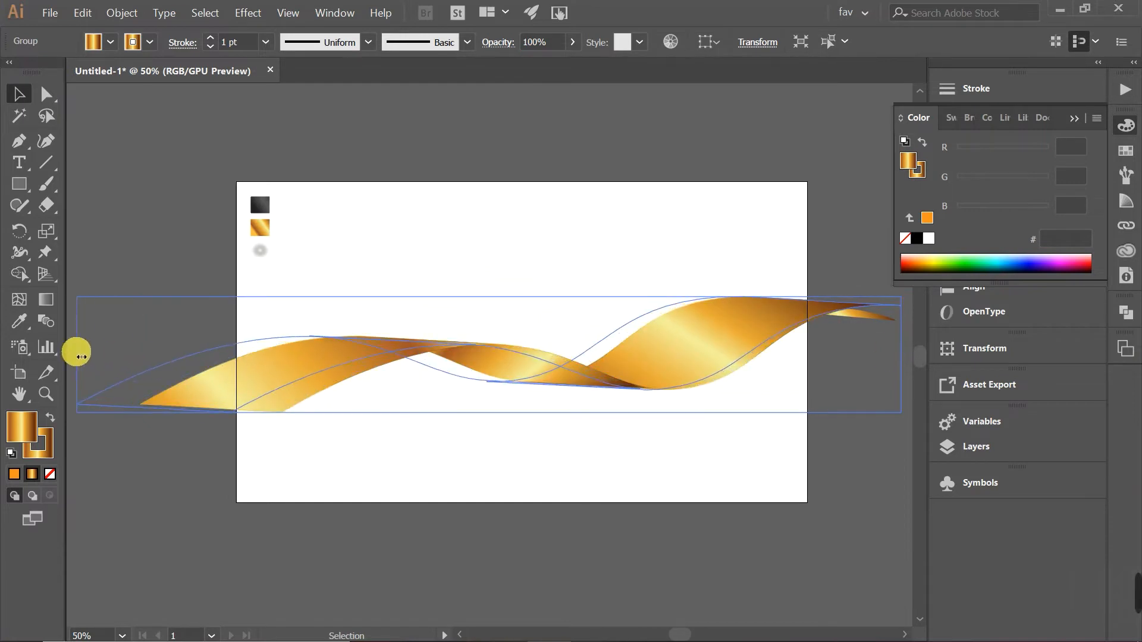
click(543, 140)
Step: Ungroup the stretched gold ribbon into its separate pieces
click(580, 451)
right_click(601, 377)
click(669, 506)
click(623, 473)
right_click(633, 385)
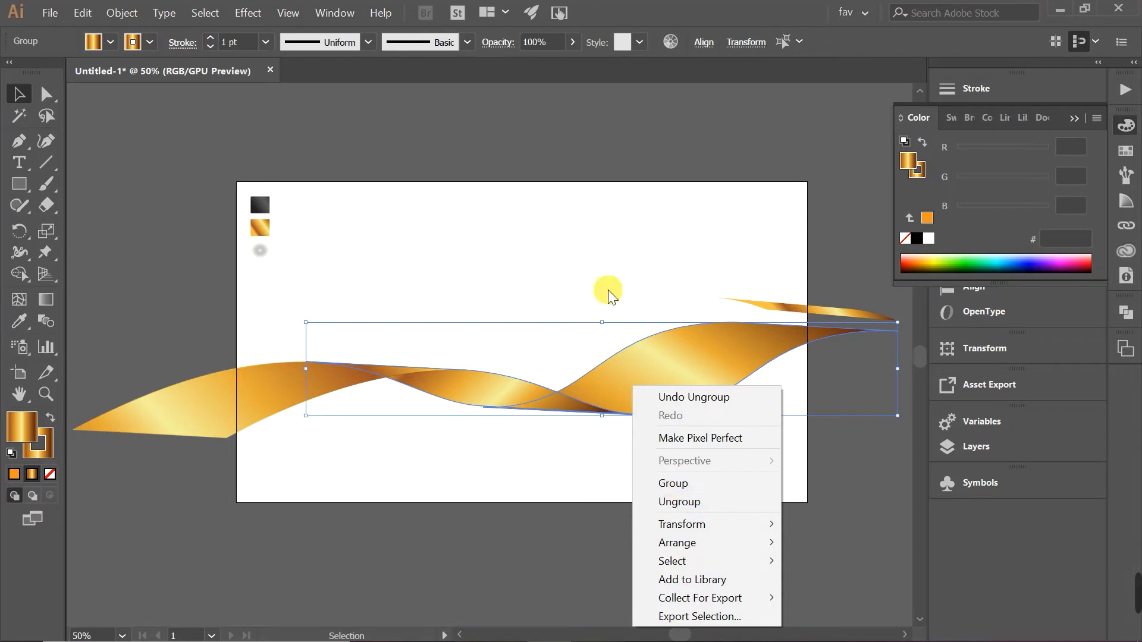
click(663, 390)
click(607, 242)
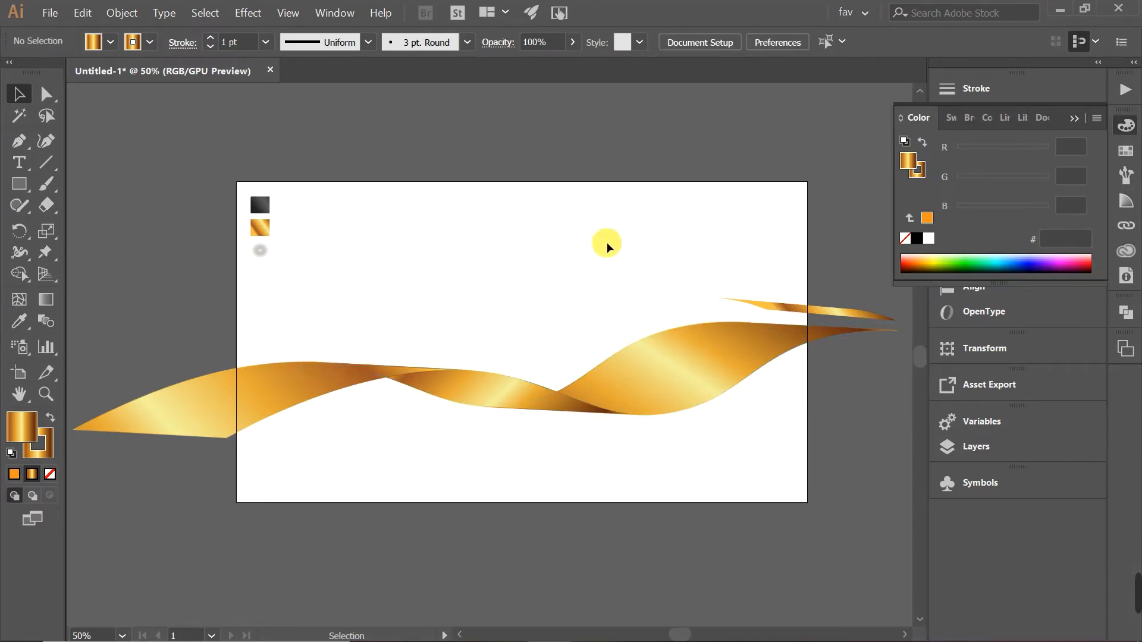
Step: Delete the thin gold fold strip at the ribbon's right end
click(818, 317)
drag(828, 333, 829, 264)
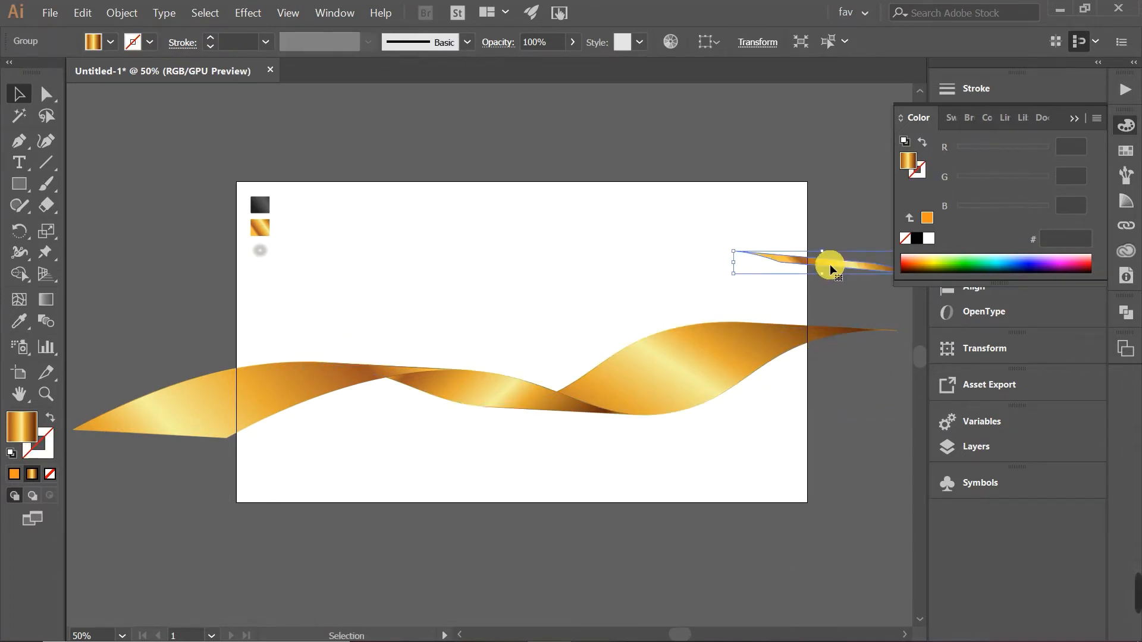
key(Delete)
Step: Move the remaining gold ribbon pieces together down to the artboard's bottom edge
drag(260, 304, 729, 541)
drag(590, 383, 589, 445)
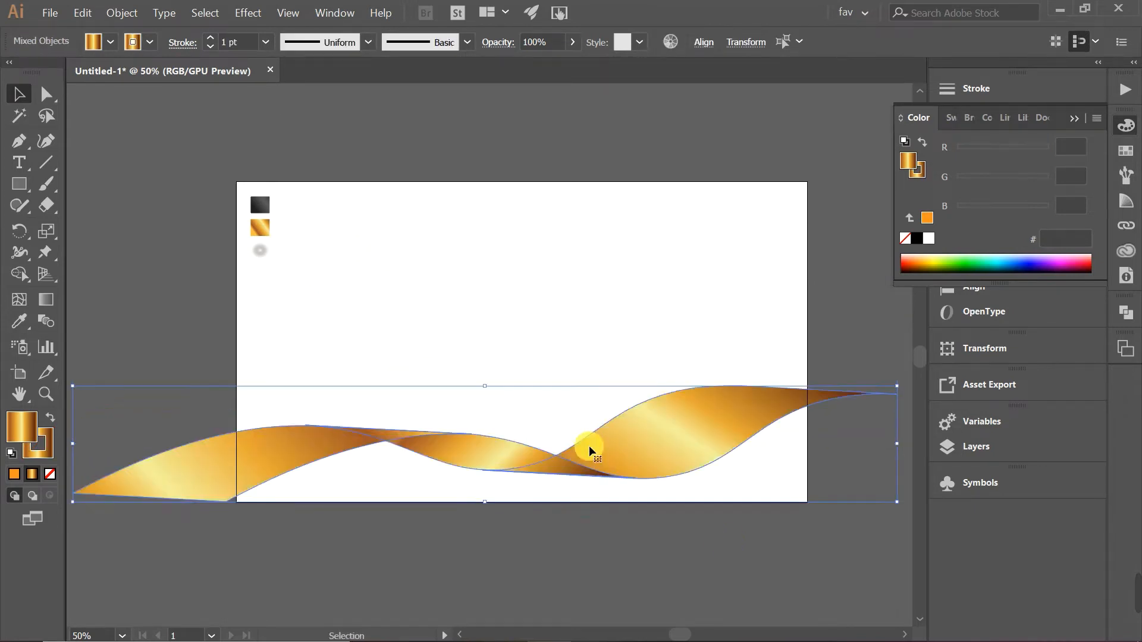
click(849, 292)
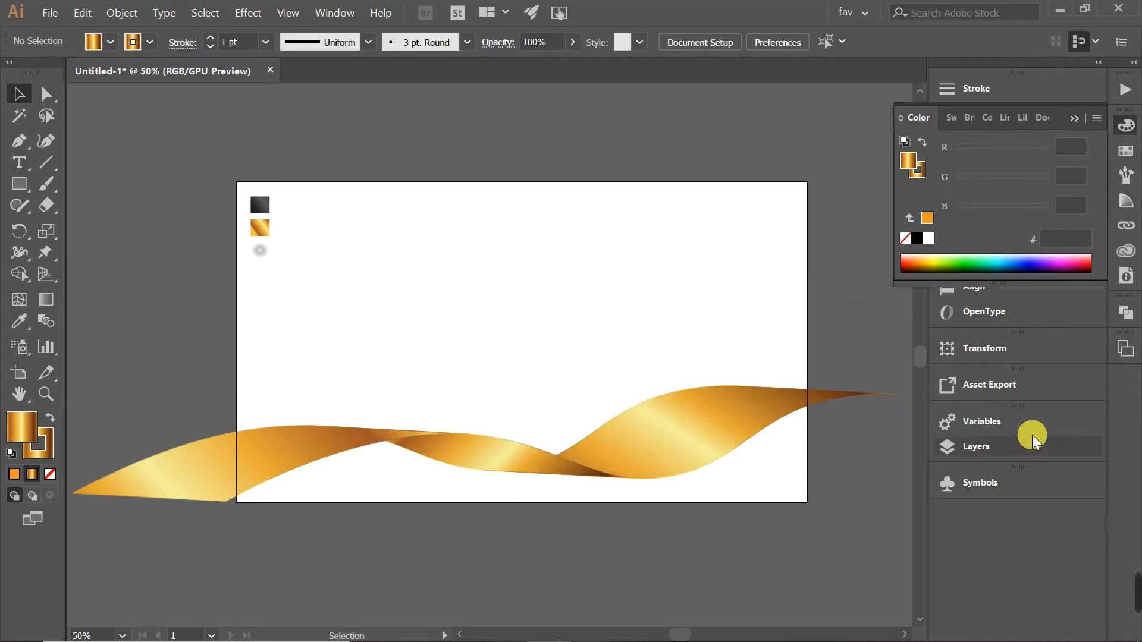
Step: Lock Layer 1 and, on a new layer, draw a wavy path above the gold ribbon with the Curvature tool
click(945, 444)
click(875, 583)
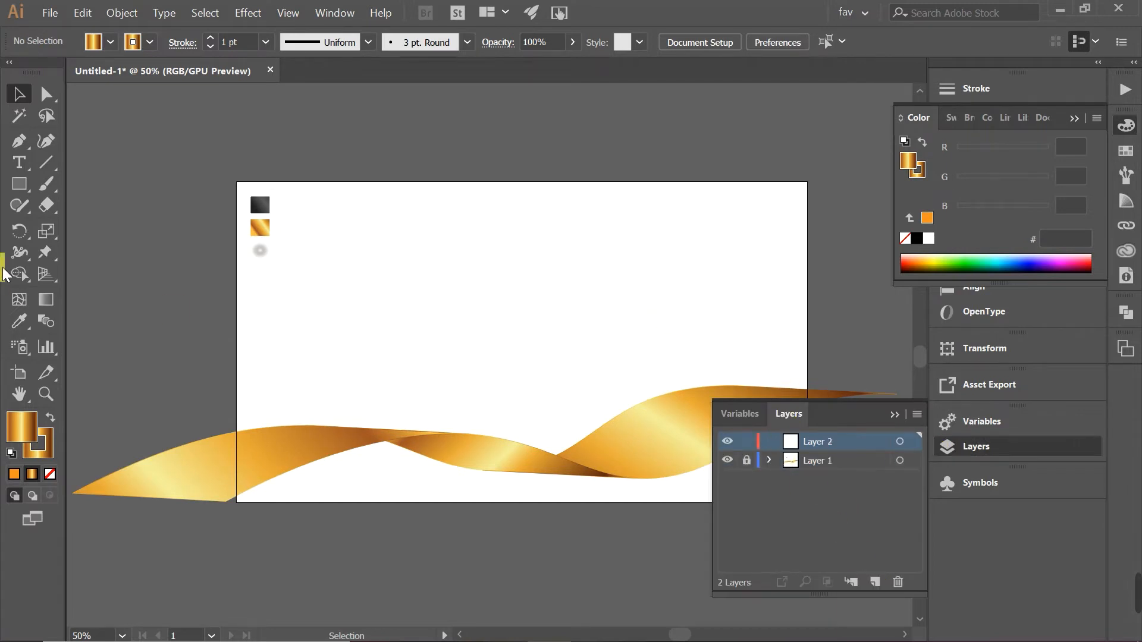
click(46, 141)
click(222, 361)
click(365, 362)
click(576, 276)
click(775, 303)
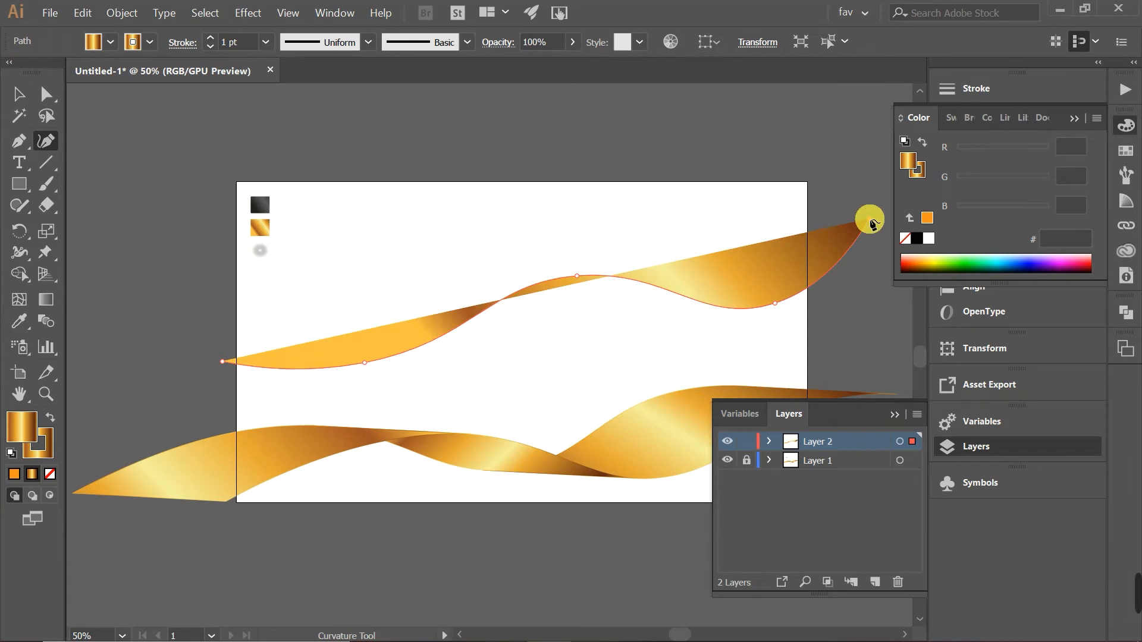
Step: Remove the wavy path's fill and give it a black stroke
key(v)
click(93, 42)
click(12, 72)
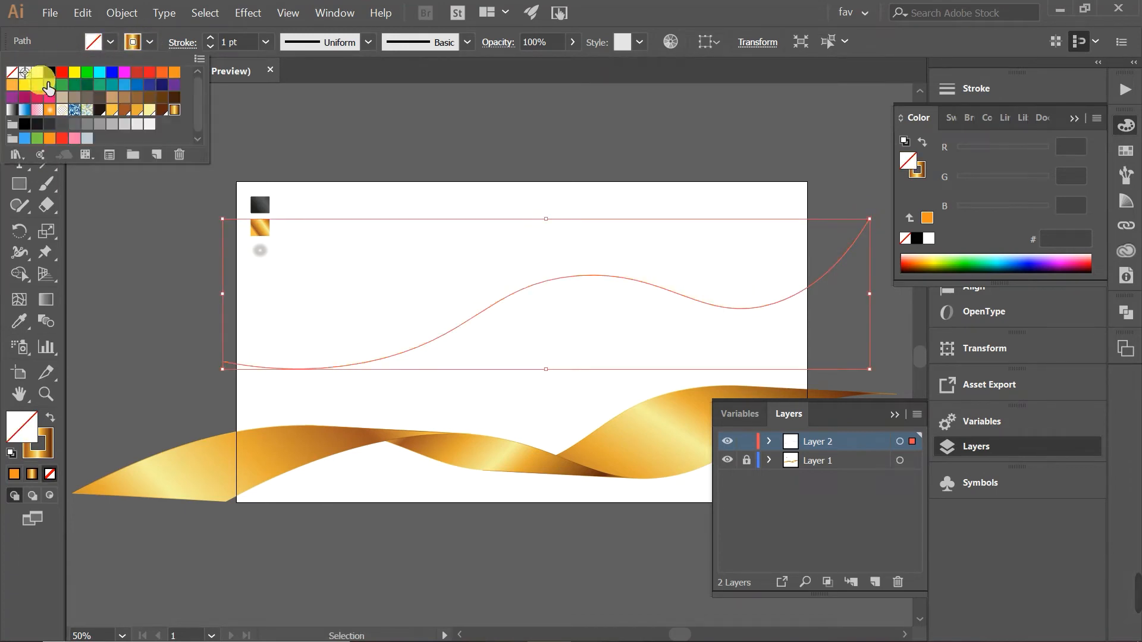
click(49, 72)
Step: Widen the wavy path past the artboard's left edge, flatten it, and place it just above the gold ribbon
drag(222, 294, 145, 308)
click(309, 297)
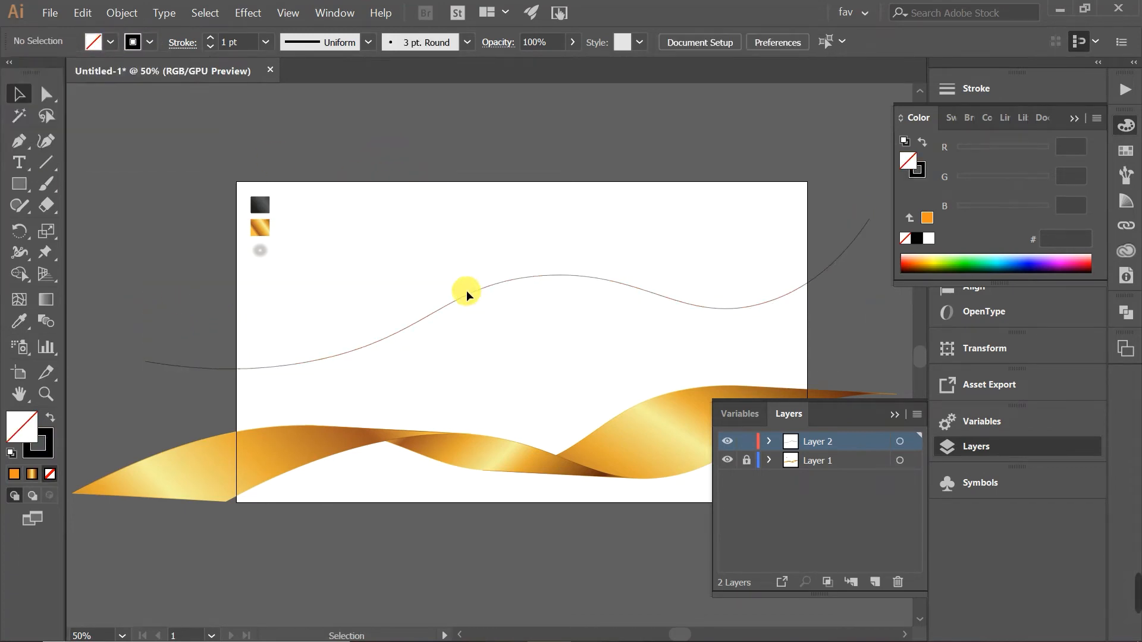
click(470, 291)
drag(480, 297, 486, 314)
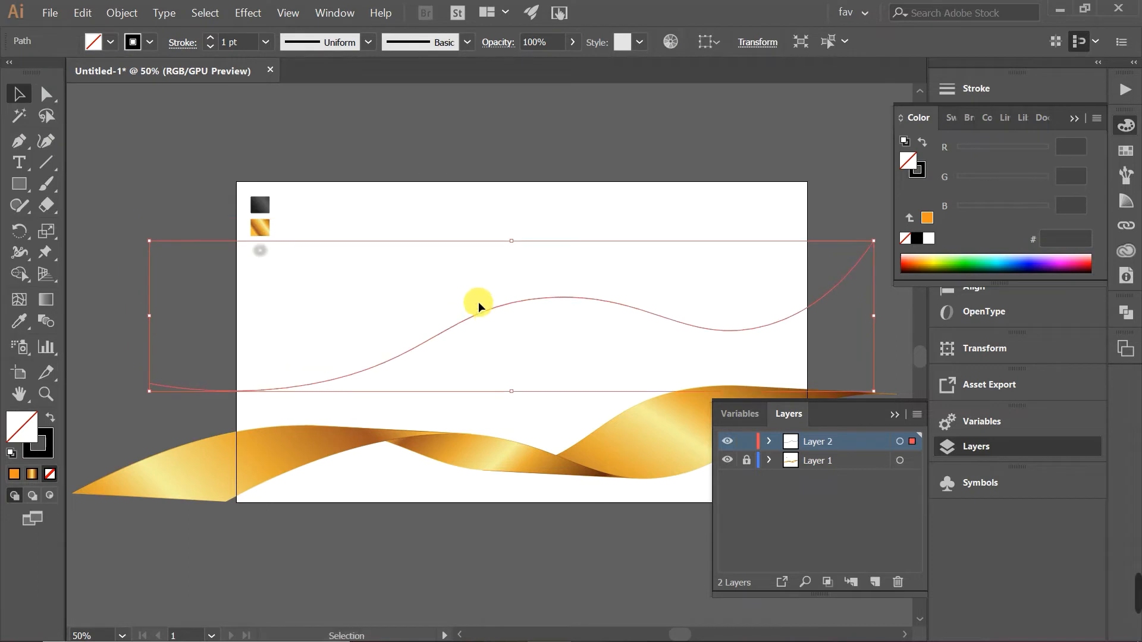
drag(516, 245, 516, 273)
click(492, 140)
Step: Draw a small rectangle near the artboard's top, fill it with RGB blue, and widen it into a stripe
click(18, 184)
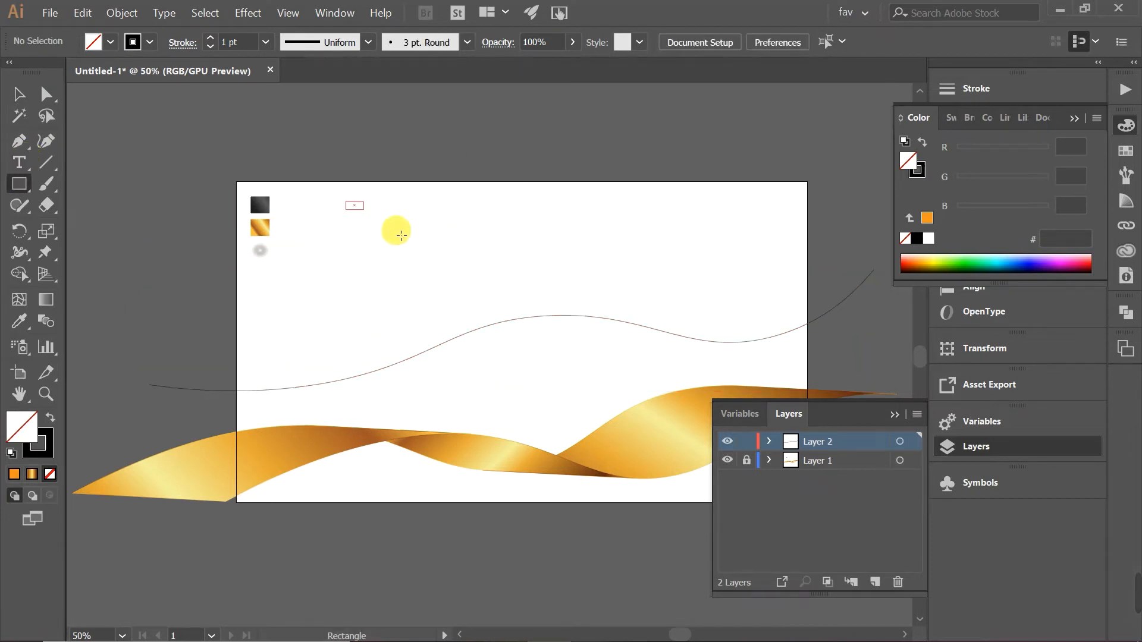
drag(392, 235, 382, 231)
click(110, 42)
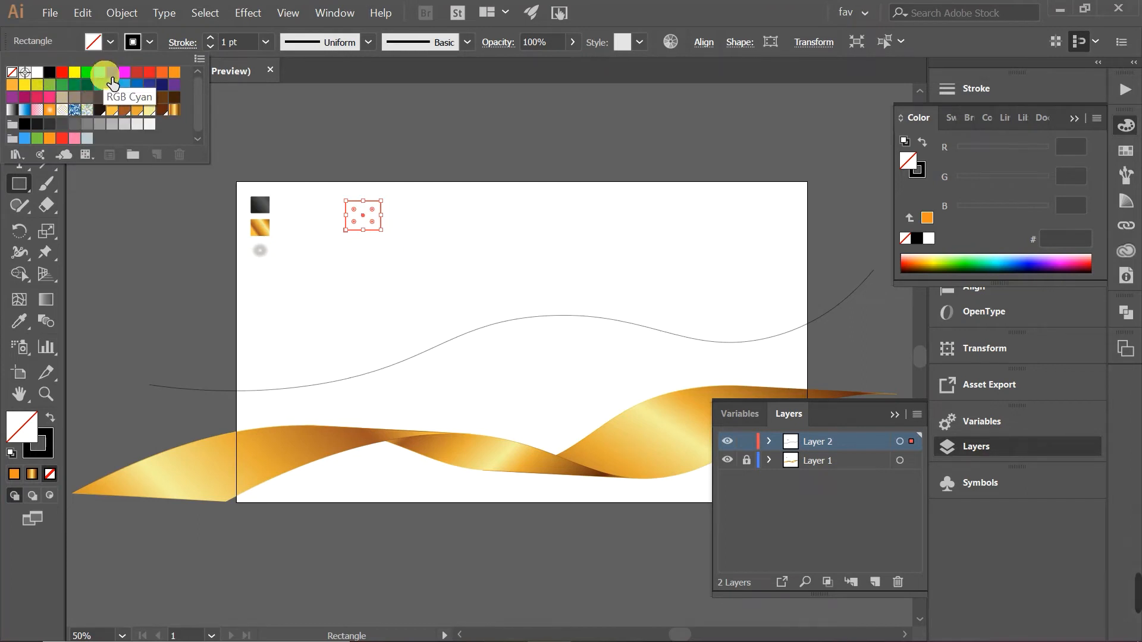
click(111, 72)
drag(387, 222, 468, 218)
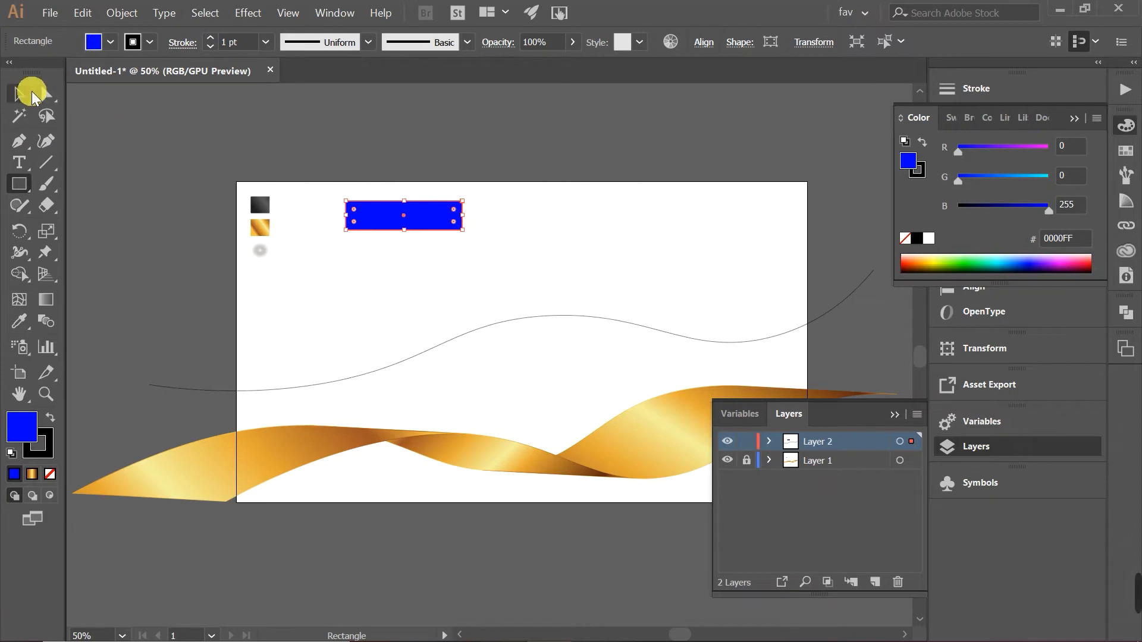
Step: Duplicate the blue stripe downward to form two more stripes, the middle one filled white and the lowest one red
click(19, 94)
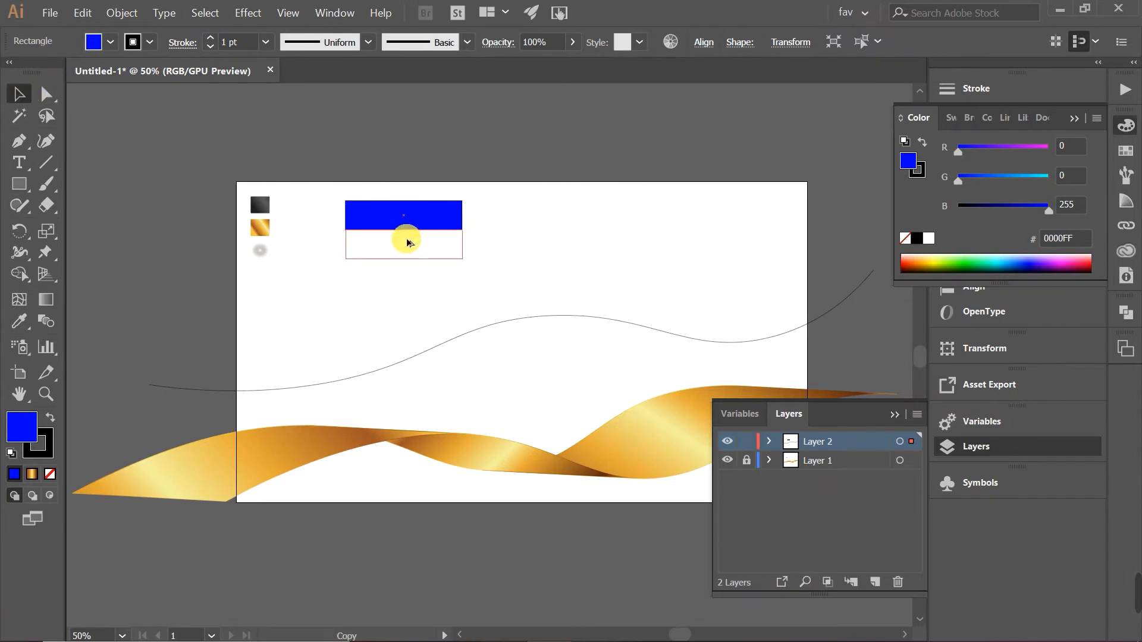
click(112, 43)
click(48, 72)
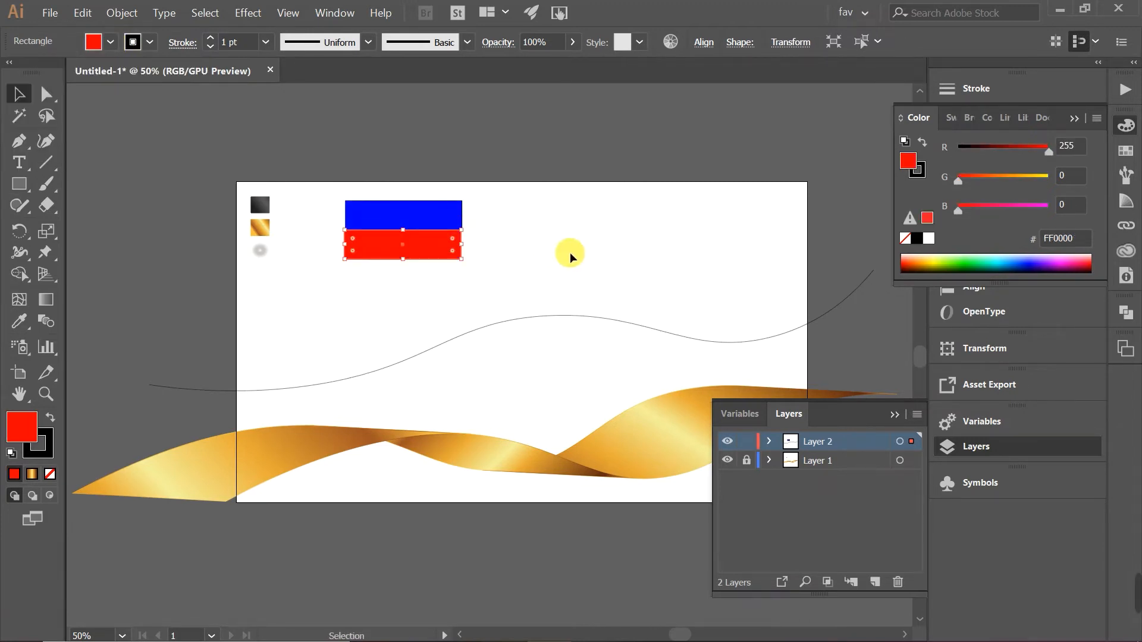
drag(415, 246, 417, 277)
click(111, 42)
click(36, 73)
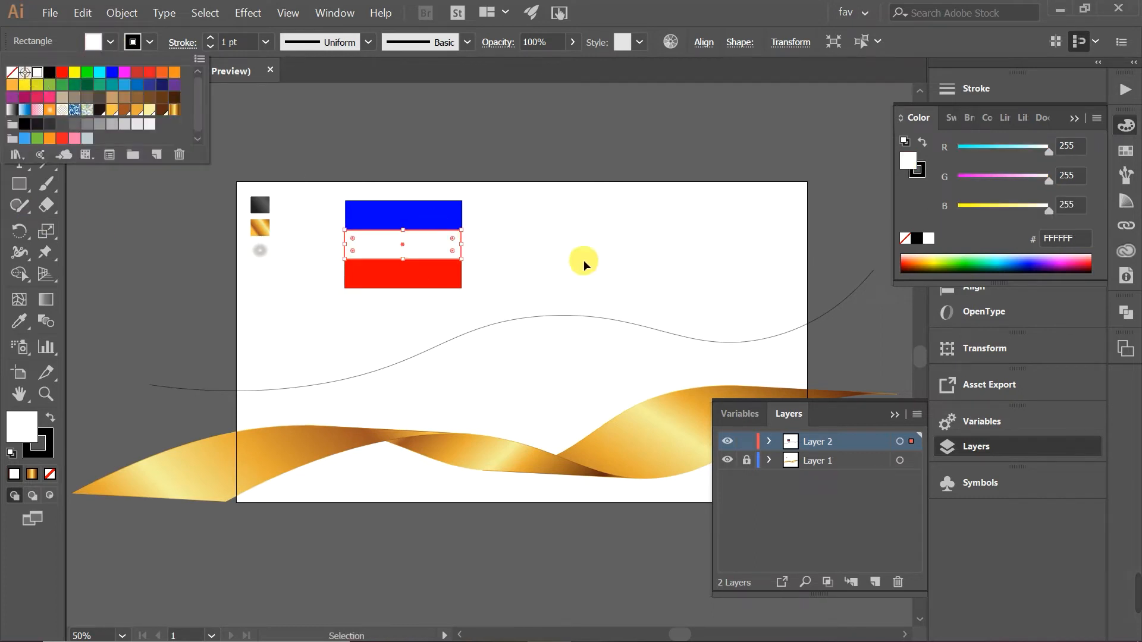
click(519, 246)
Step: Align the horizontal centers of the blue, white and red stripes
drag(334, 187, 422, 288)
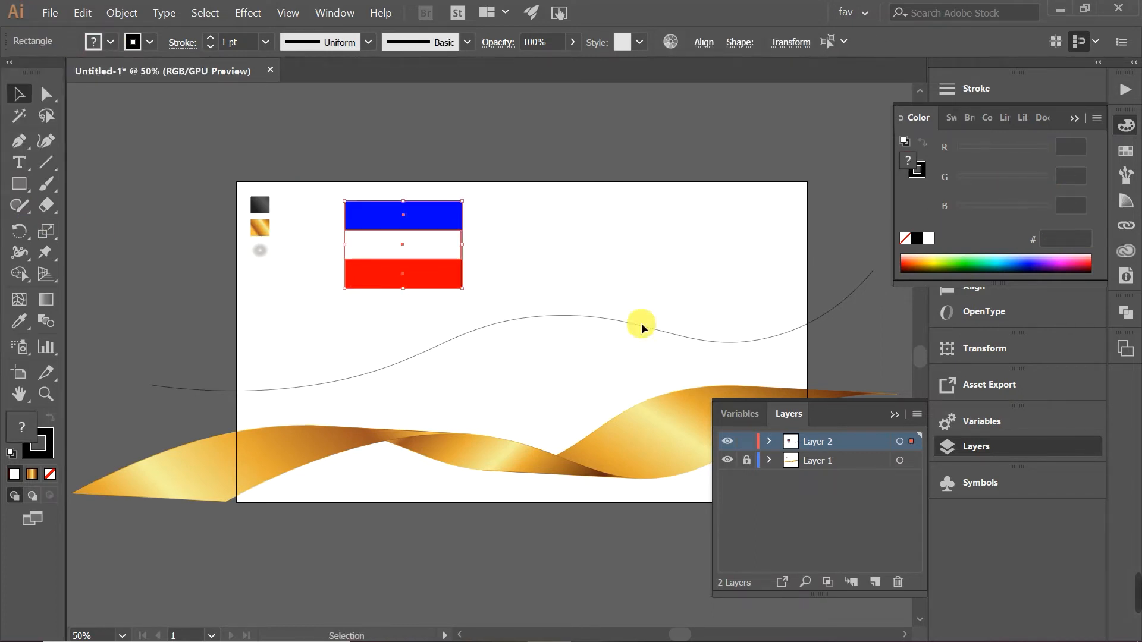
click(1125, 351)
click(1123, 355)
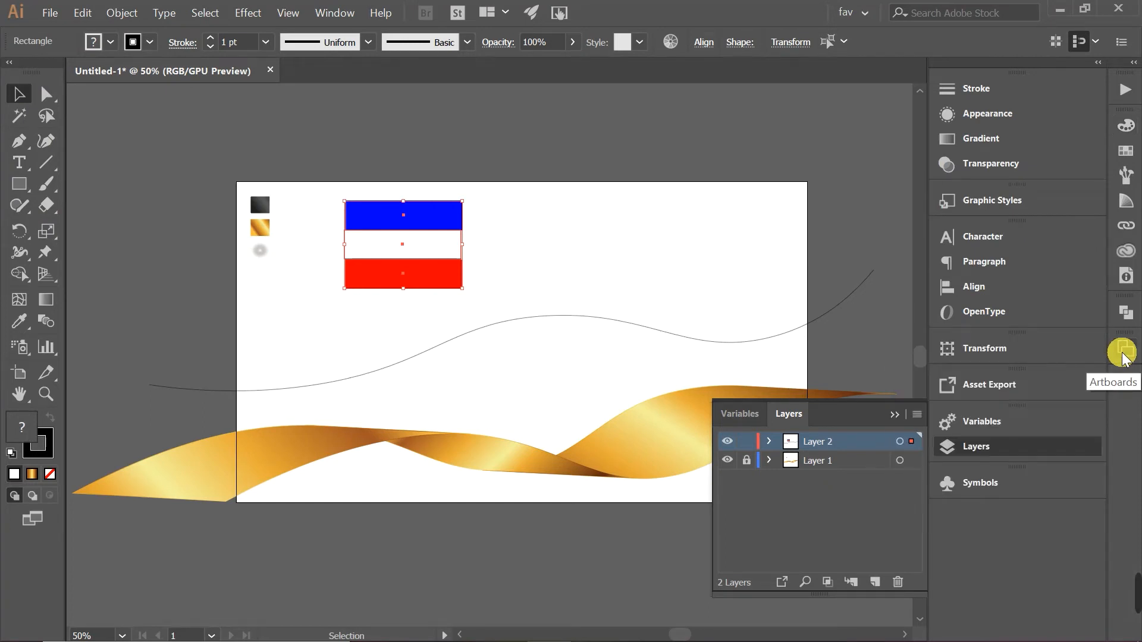
click(973, 287)
click(772, 274)
click(522, 146)
Step: Stretch the three stripes together to the right to make the flag wider
drag(326, 313, 389, 196)
drag(464, 257, 551, 260)
click(559, 126)
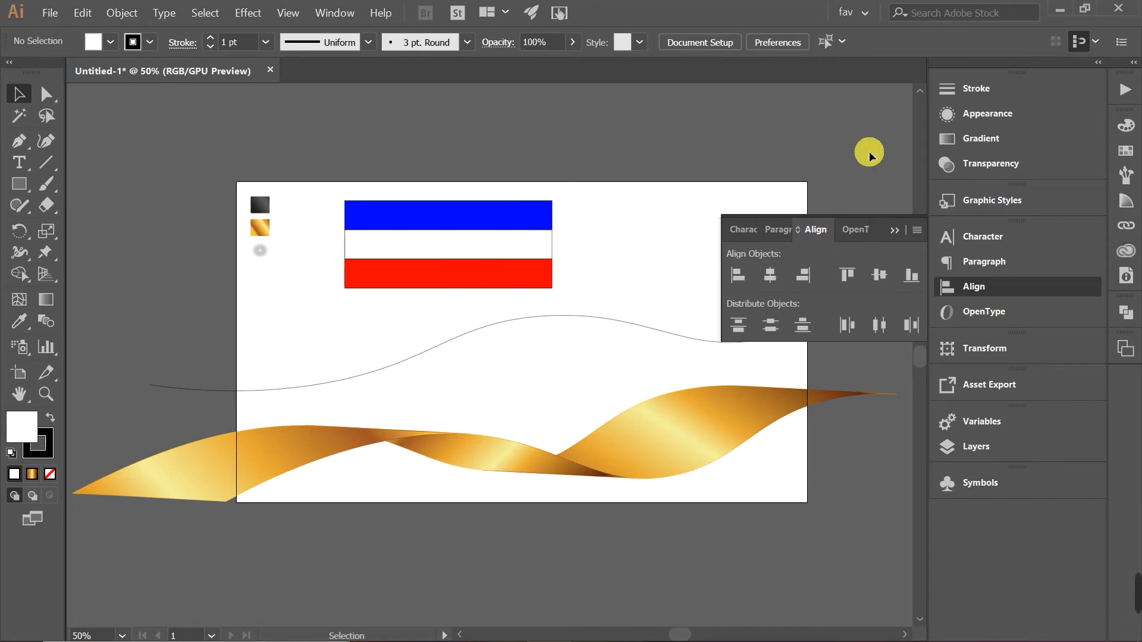
Step: Save the three flag stripes as a new symbol named flag
click(740, 230)
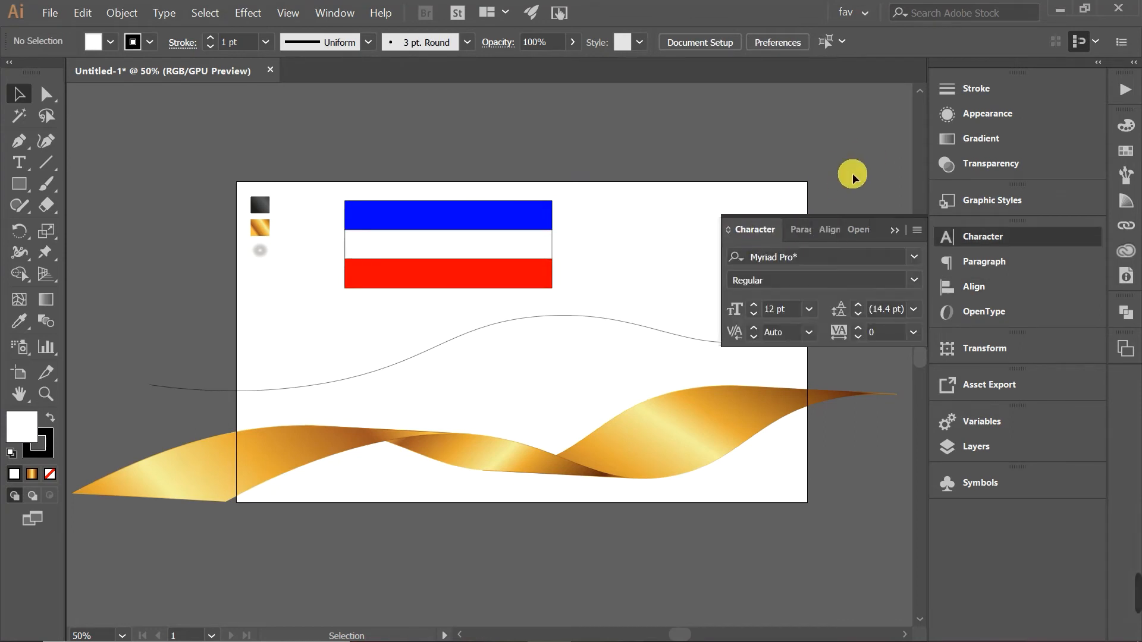
click(978, 480)
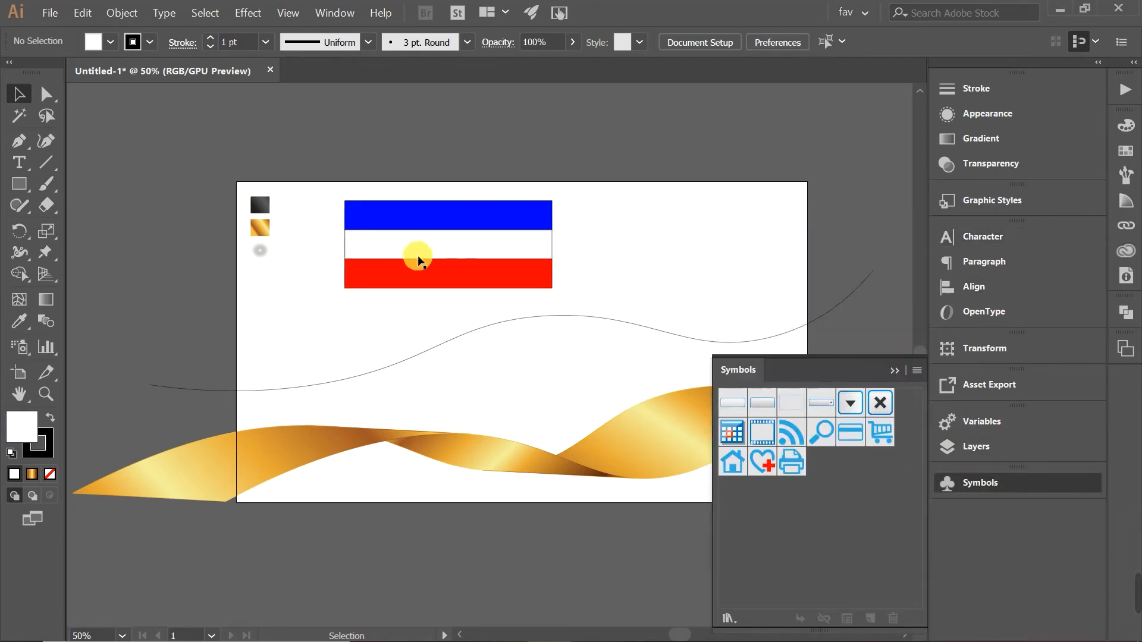
drag(429, 191, 535, 332)
drag(578, 201, 786, 519)
right_click(503, 237)
click(554, 334)
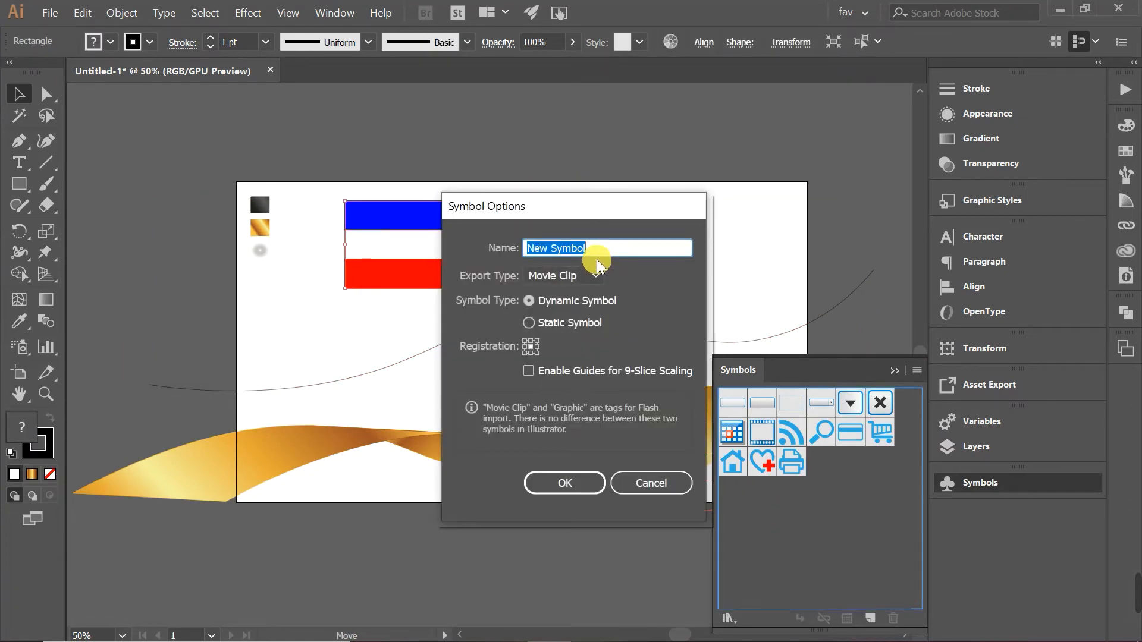
text(flag)
click(564, 482)
click(642, 233)
Step: Apply a 3D Extrude & Bevel effect with a 667 pt extrude depth to the wavy path, with the preview on
click(606, 317)
click(247, 14)
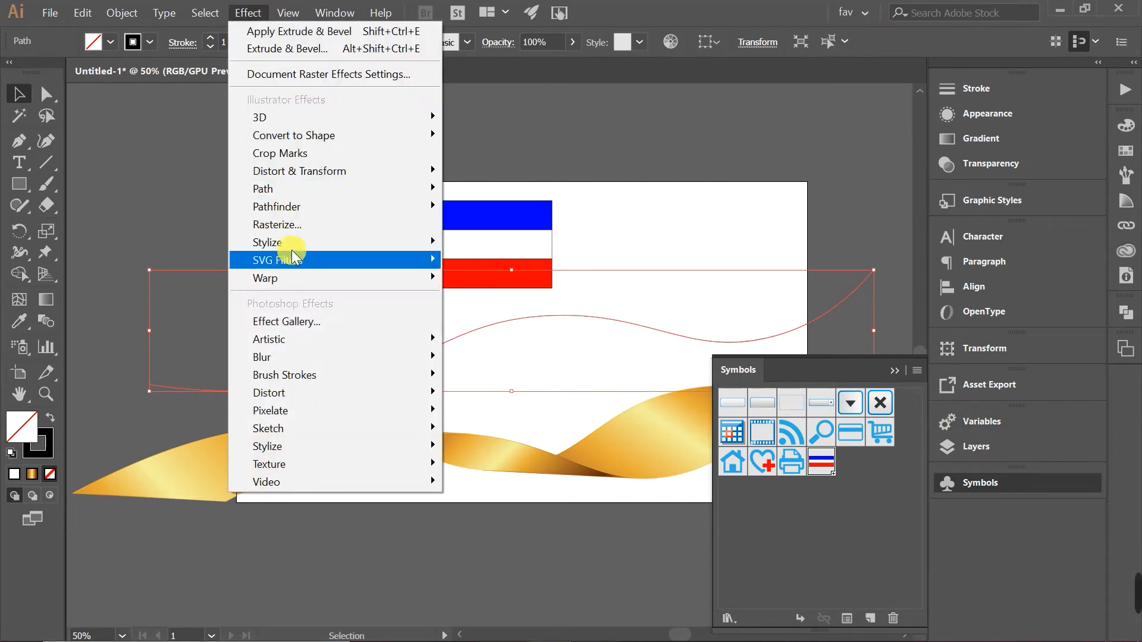
mouse_move(315, 356)
mouse_move(262, 117)
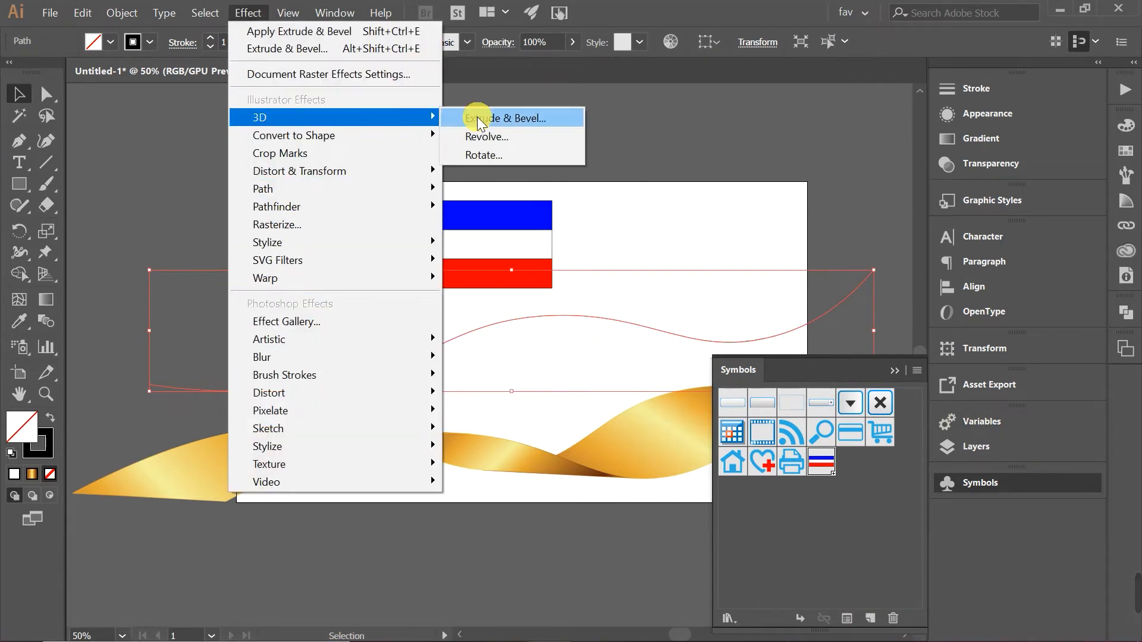
click(488, 118)
click(872, 321)
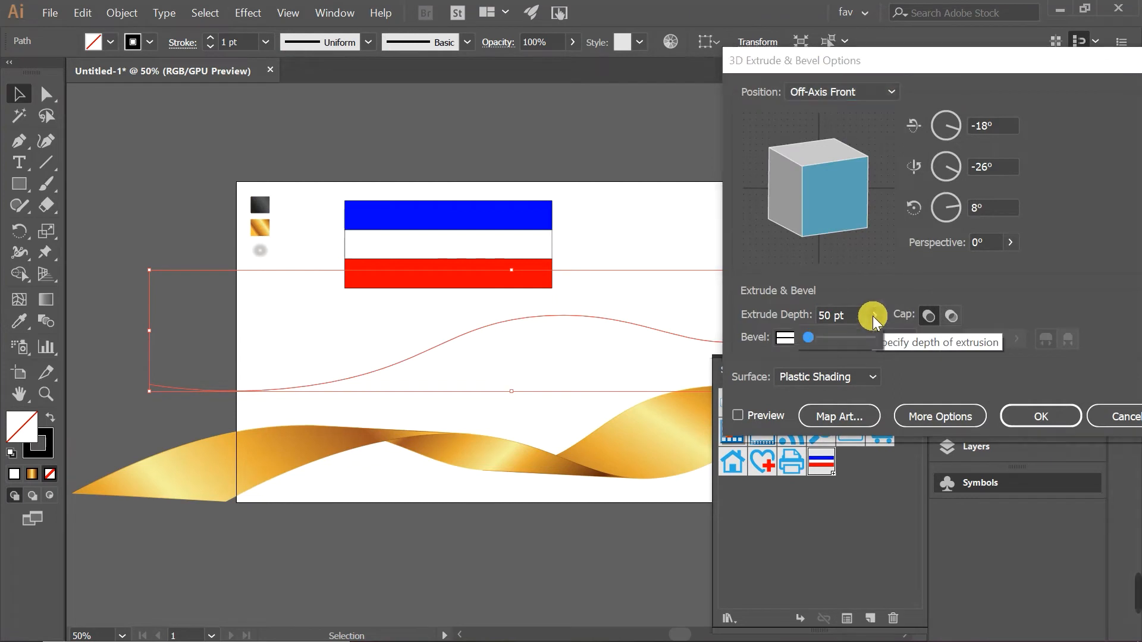
drag(799, 334, 828, 337)
click(739, 416)
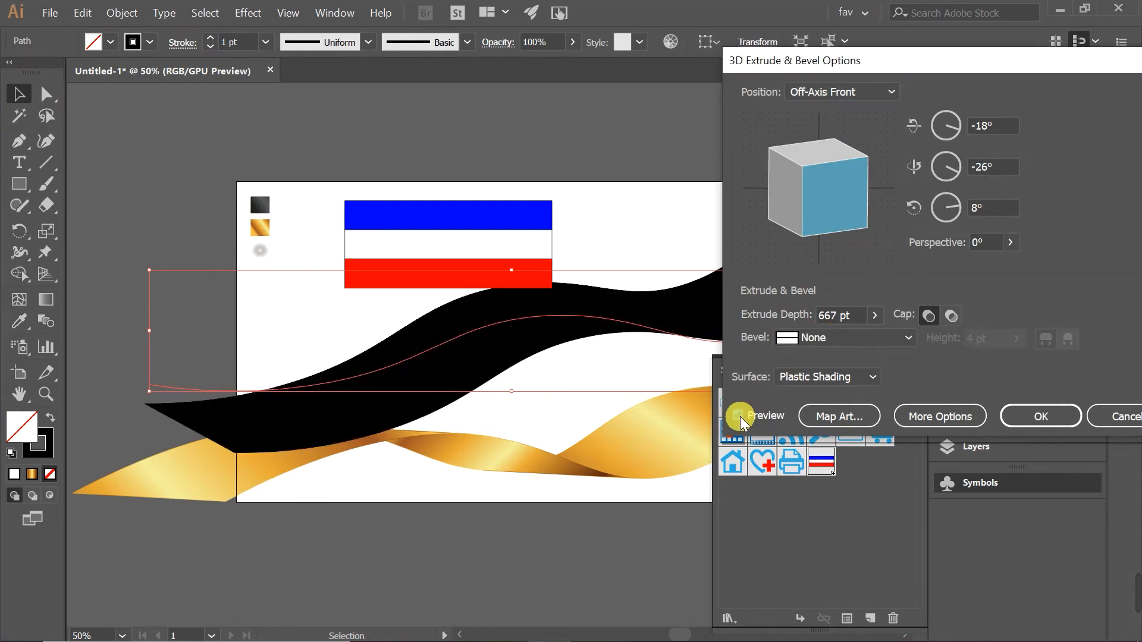
Step: Map the flag symbol onto surface 3 of 4 of the extruded ribbon and stretch it over the whole surface
click(839, 418)
drag(971, 56, 896, 42)
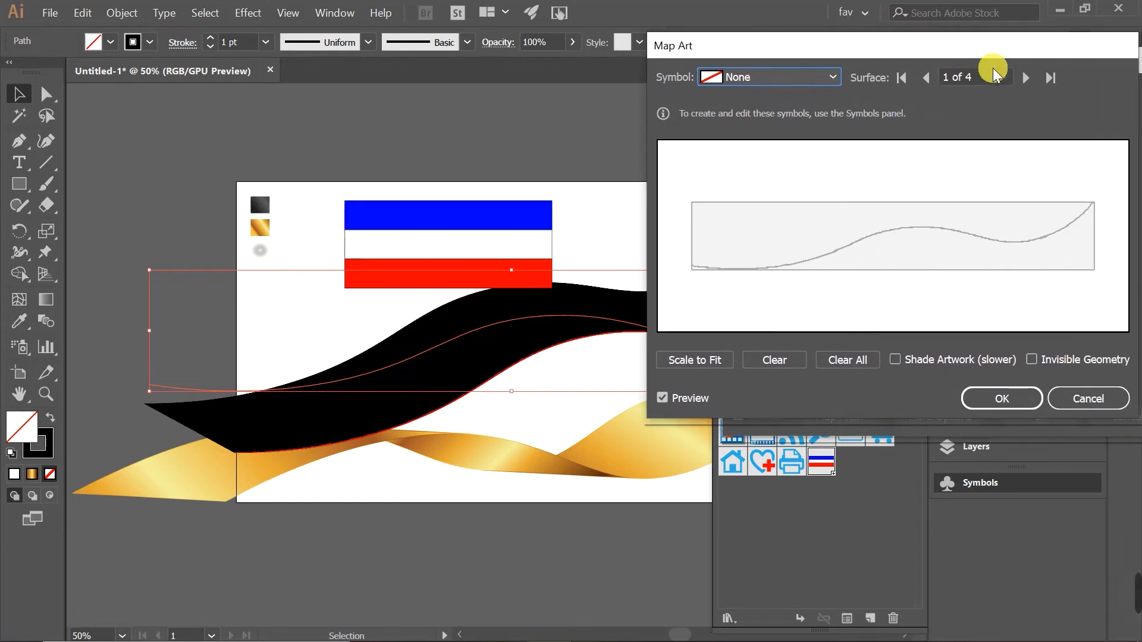
click(1023, 77)
click(1024, 78)
click(832, 77)
click(833, 373)
drag(765, 236, 690, 238)
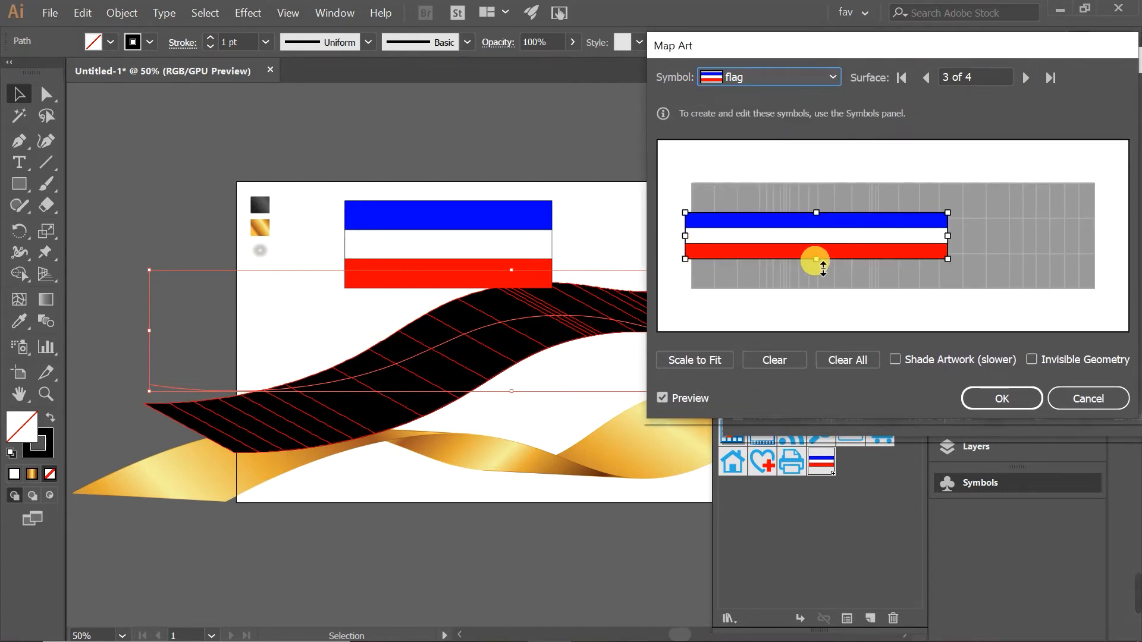
drag(818, 259, 818, 291)
drag(816, 213, 816, 182)
drag(948, 237, 1092, 244)
Step: Map the flag symbol onto surface 4 of 4 and stretch it to cover the whole grid
click(1030, 78)
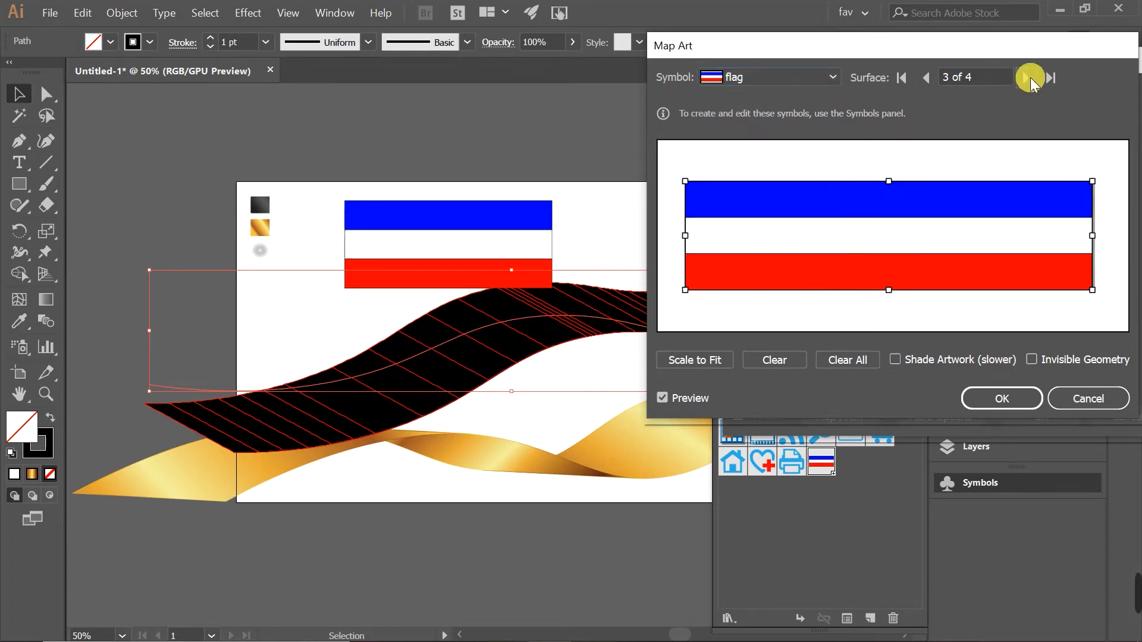
click(826, 78)
click(791, 374)
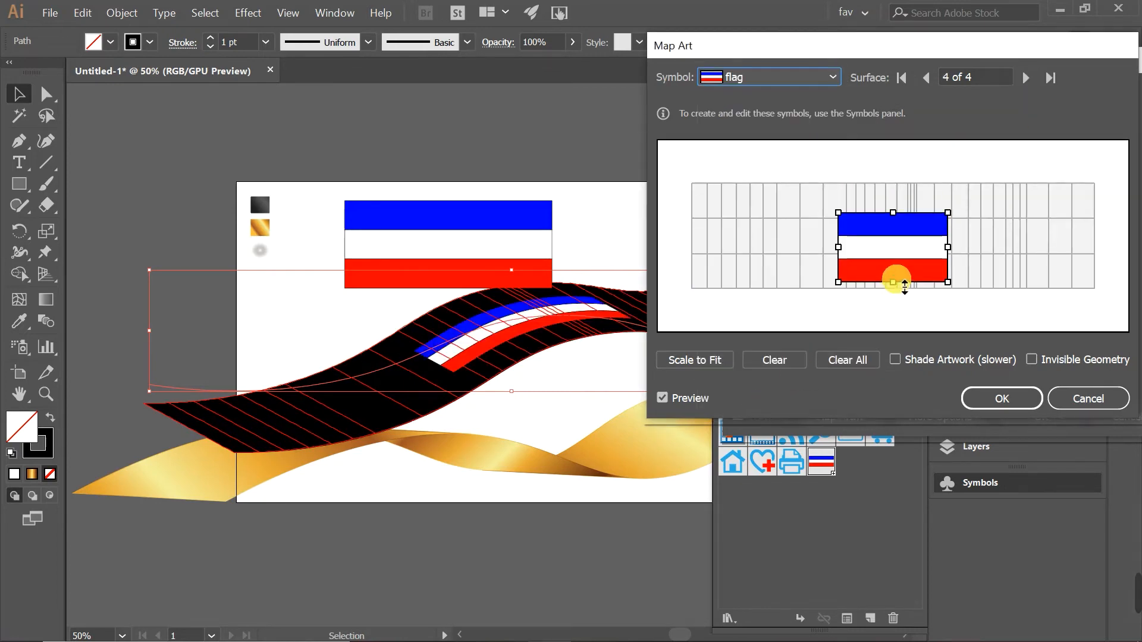
drag(893, 279, 892, 287)
drag(893, 212, 892, 184)
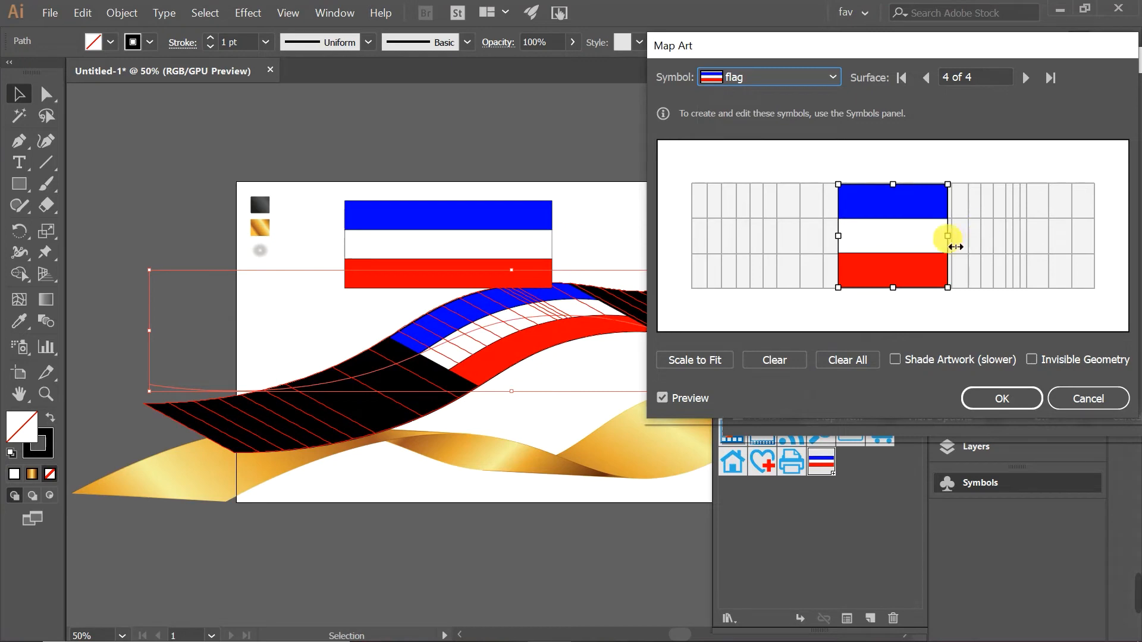
drag(953, 245, 1090, 246)
drag(841, 239, 691, 240)
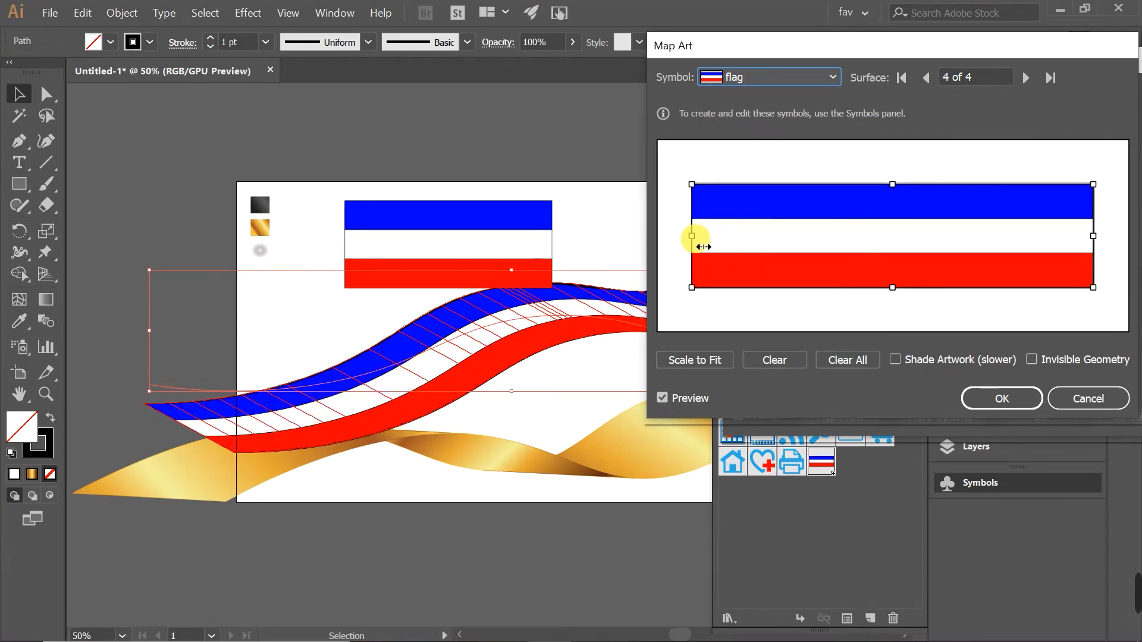
Step: Map the flag symbol onto surface 1 of 4 and stretch it over that surface
click(1026, 76)
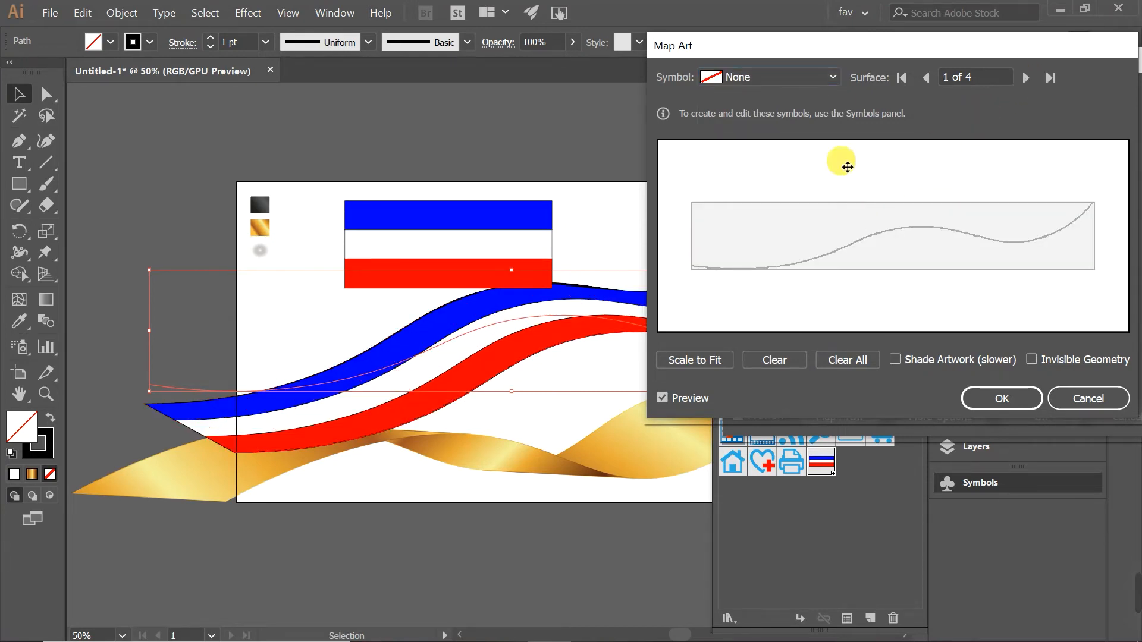
click(766, 75)
click(757, 409)
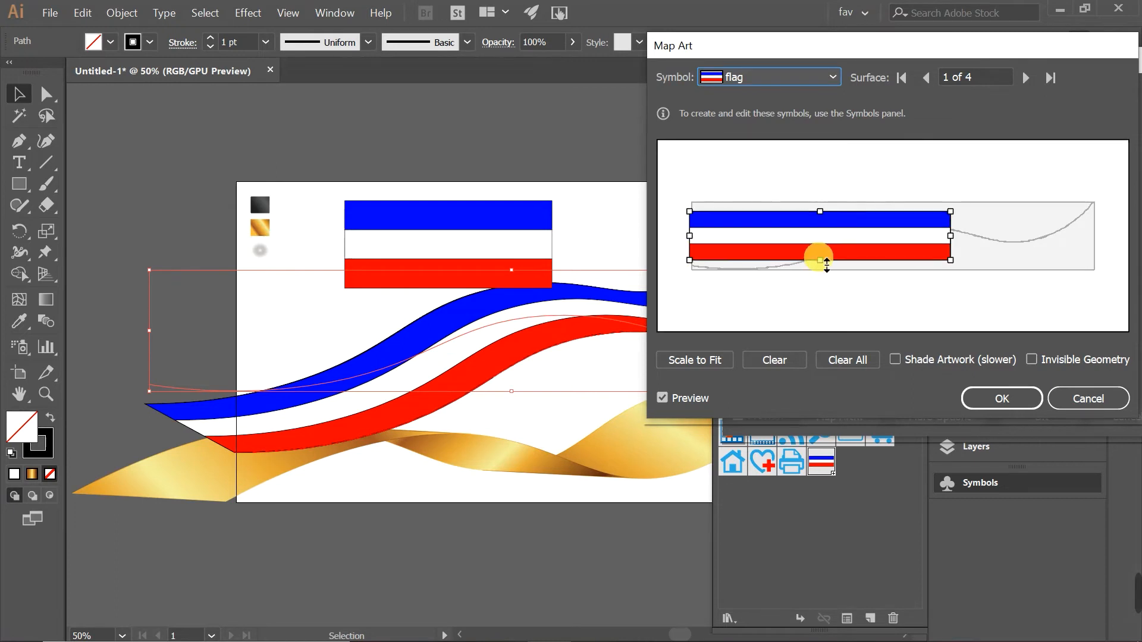
drag(958, 247, 1091, 244)
drag(891, 212, 895, 200)
drag(1091, 236, 1096, 234)
Step: Map the flag symbol onto surface 2 of 4, stretch it over the surface, and apply the mapped art and 3D effect
click(1025, 77)
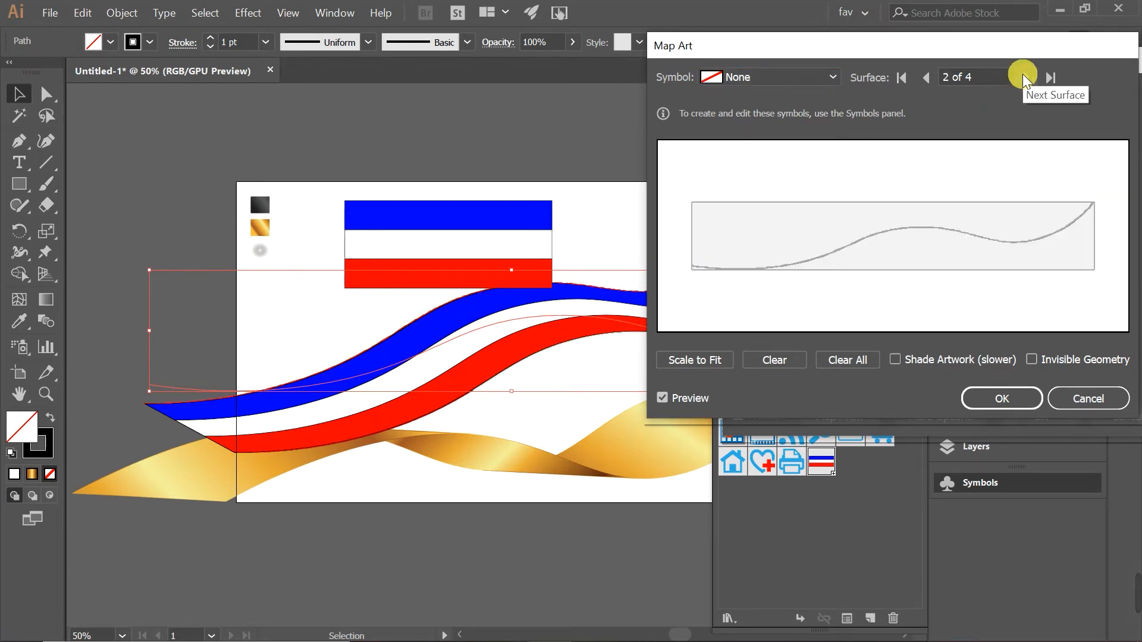
click(835, 78)
click(971, 320)
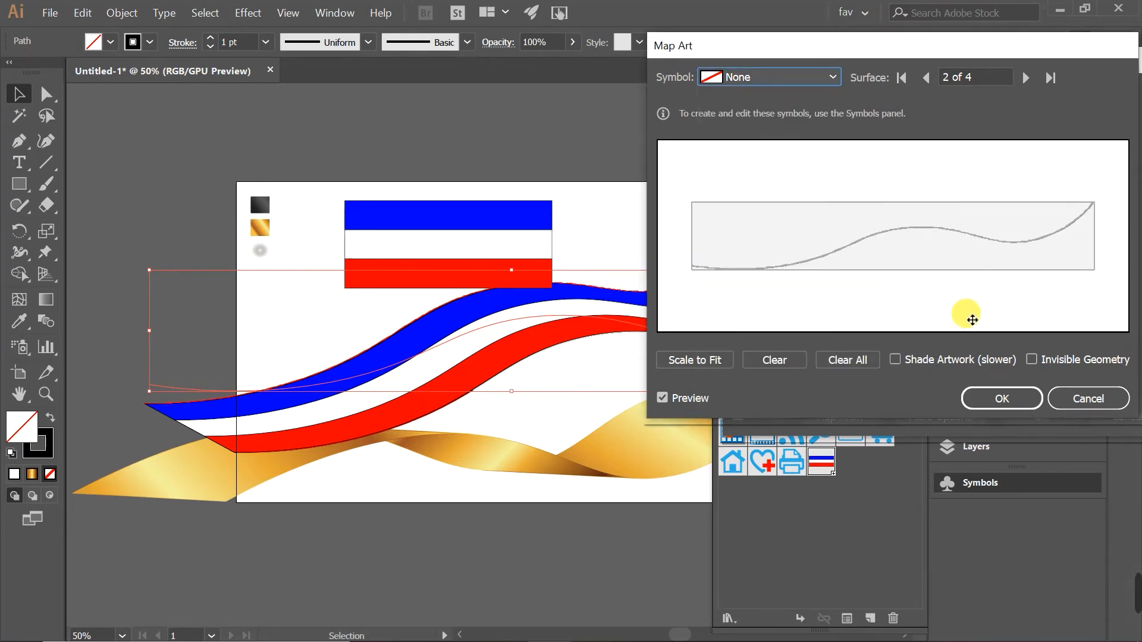
click(833, 80)
click(757, 414)
drag(836, 236, 692, 236)
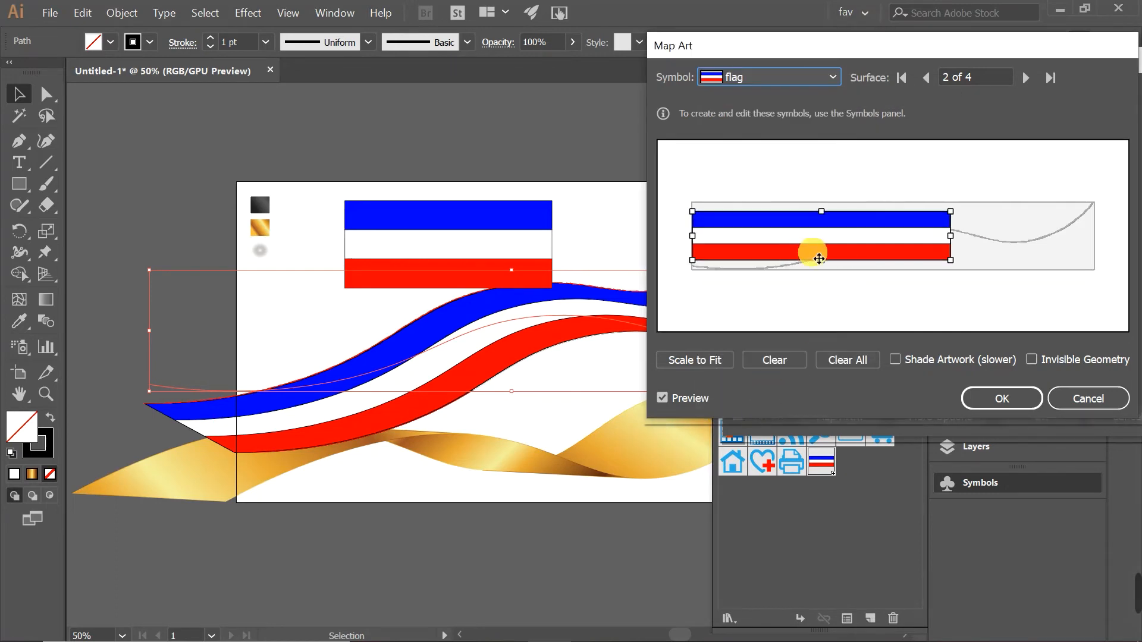
drag(821, 261, 821, 276)
drag(936, 250, 1096, 247)
drag(892, 212, 892, 190)
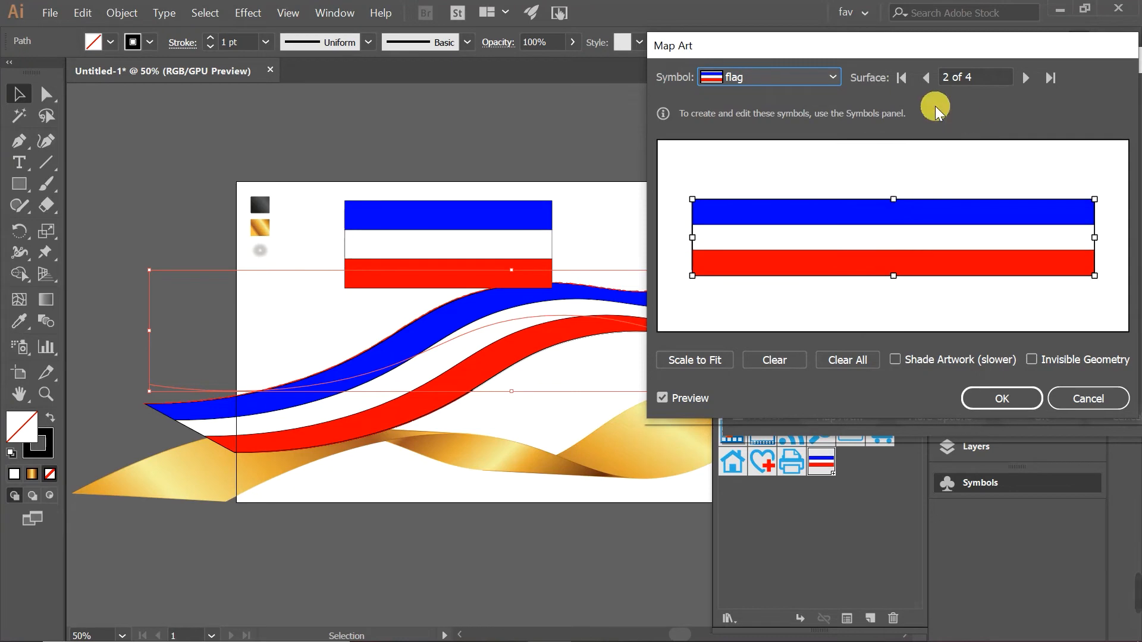
click(1026, 78)
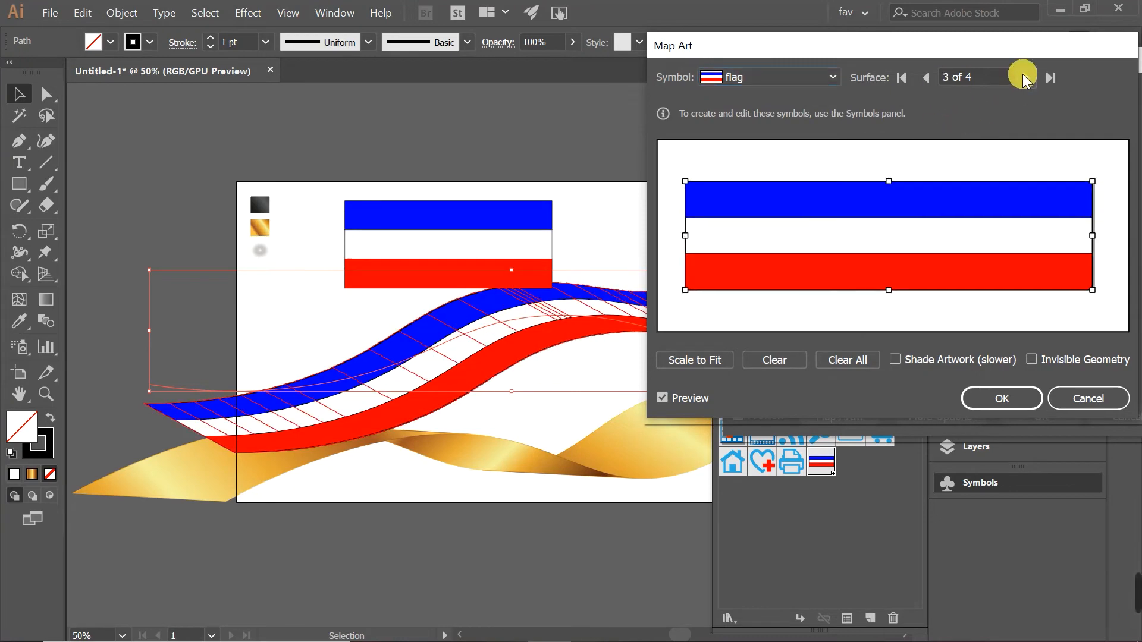
click(1001, 397)
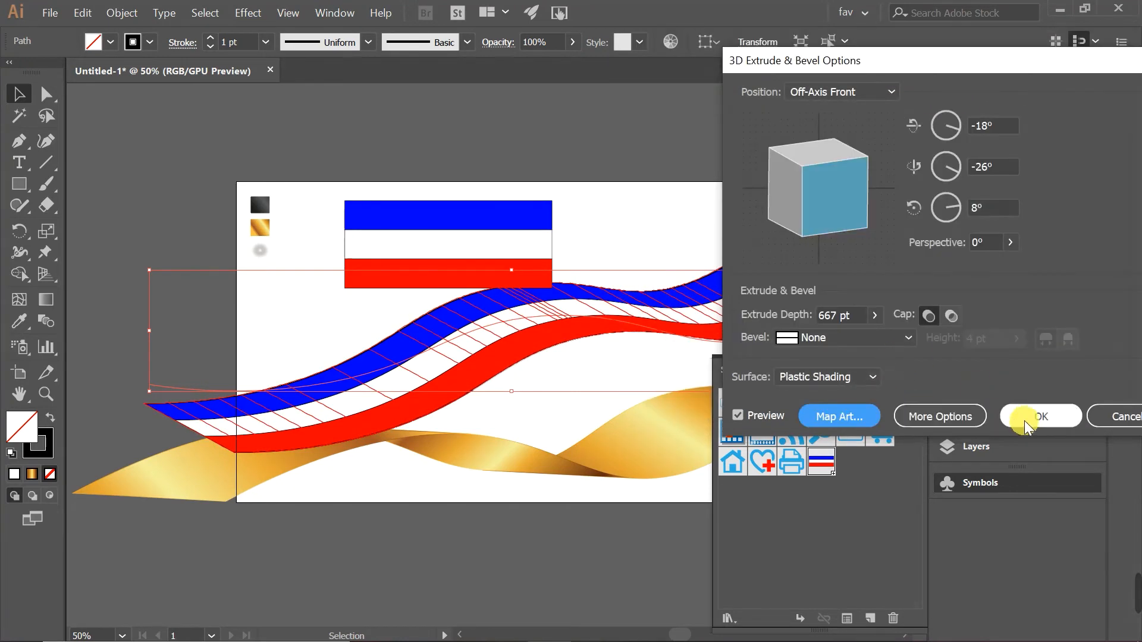
click(1035, 341)
click(769, 129)
Step: Try removing the stroke from the flag ribbon, and undo it
click(386, 366)
click(150, 42)
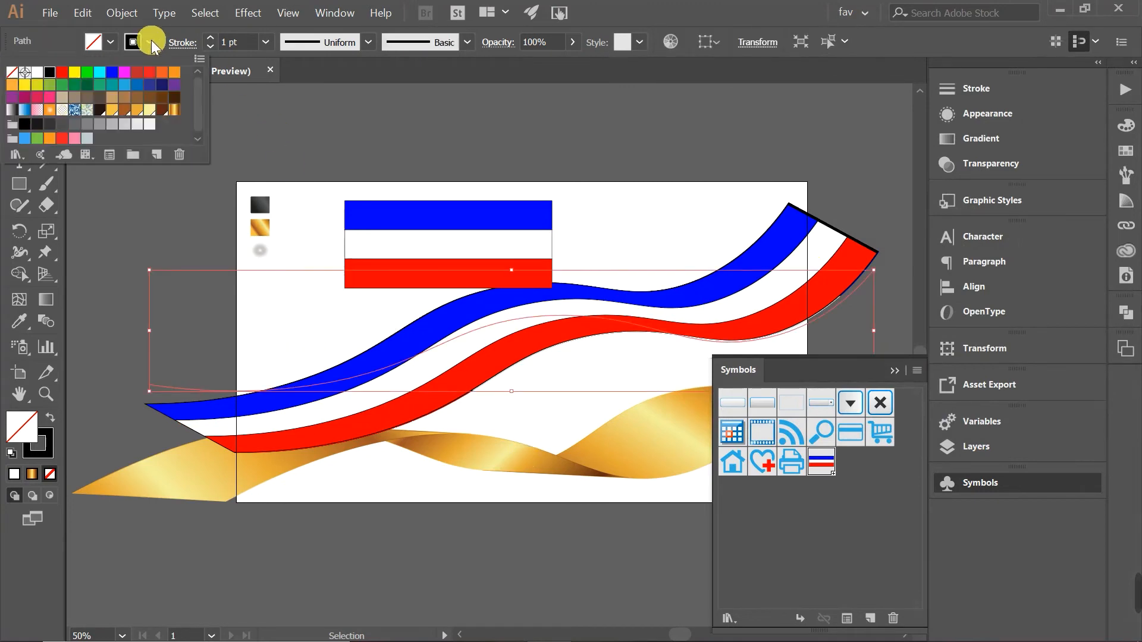
click(12, 73)
click(251, 226)
key(ctrl+z)
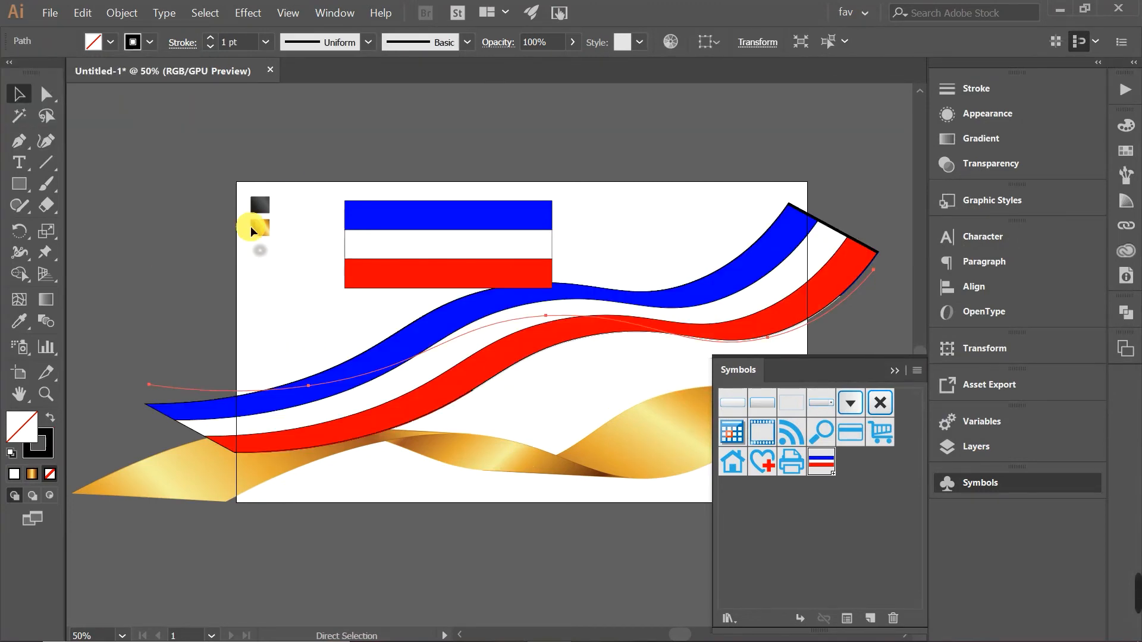
Step: Expand the appearance of the flag ribbon and give it a red stroke
click(836, 211)
click(658, 345)
click(122, 12)
click(201, 204)
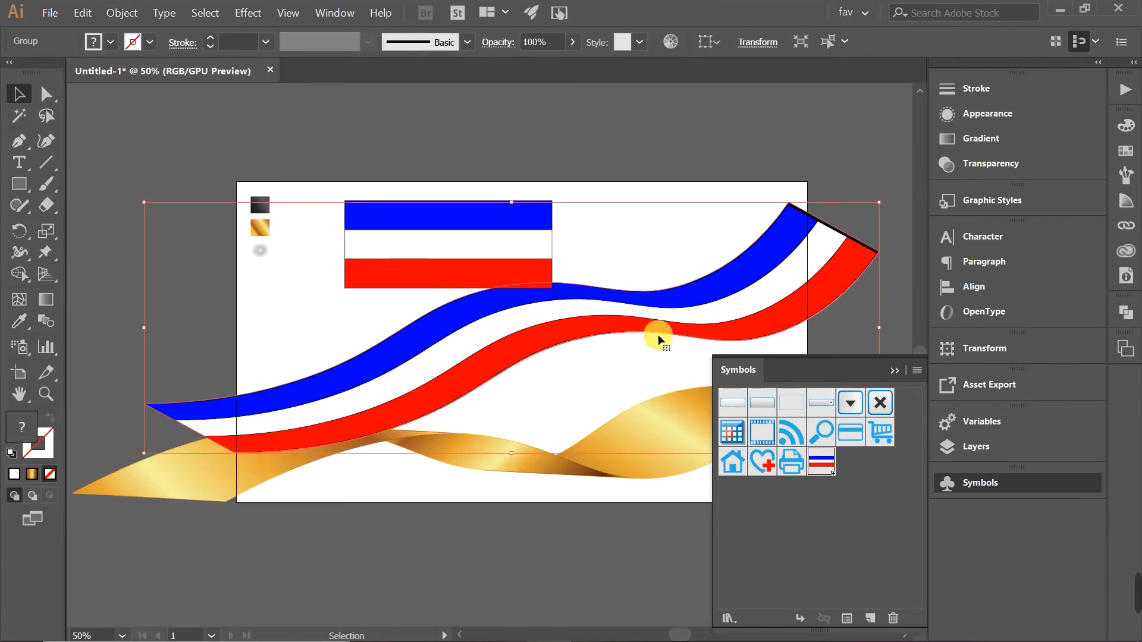
click(150, 43)
click(64, 72)
click(824, 120)
click(880, 183)
Step: Stretch the flag ribbon farther to the left, and narrow the flat flag stripes near the artboard's upper left
click(550, 312)
drag(142, 329, 89, 329)
click(594, 148)
click(551, 240)
drag(551, 244, 334, 231)
Step: Flatten the flag ribbon from above and below and position it above the gold ribbon
drag(487, 302, 504, 285)
drag(494, 174, 493, 277)
drag(497, 426, 493, 375)
drag(777, 331, 747, 269)
click(808, 173)
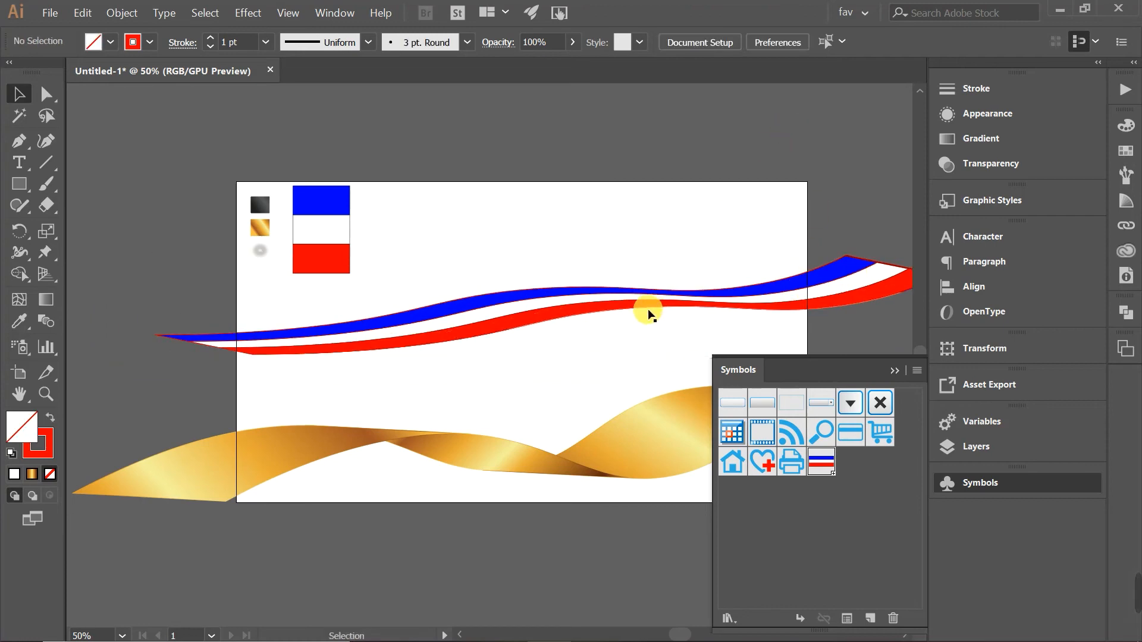
Step: Make the flag ribbon taller and enlarge it up and to the right beyond the artboard
click(584, 299)
drag(488, 352, 494, 421)
drag(880, 255, 933, 206)
click(817, 154)
Step: Draw a rectangle covering the artboard on the empty Layer 3 and fill it with cyan
scroll(774, 171, down, 1)
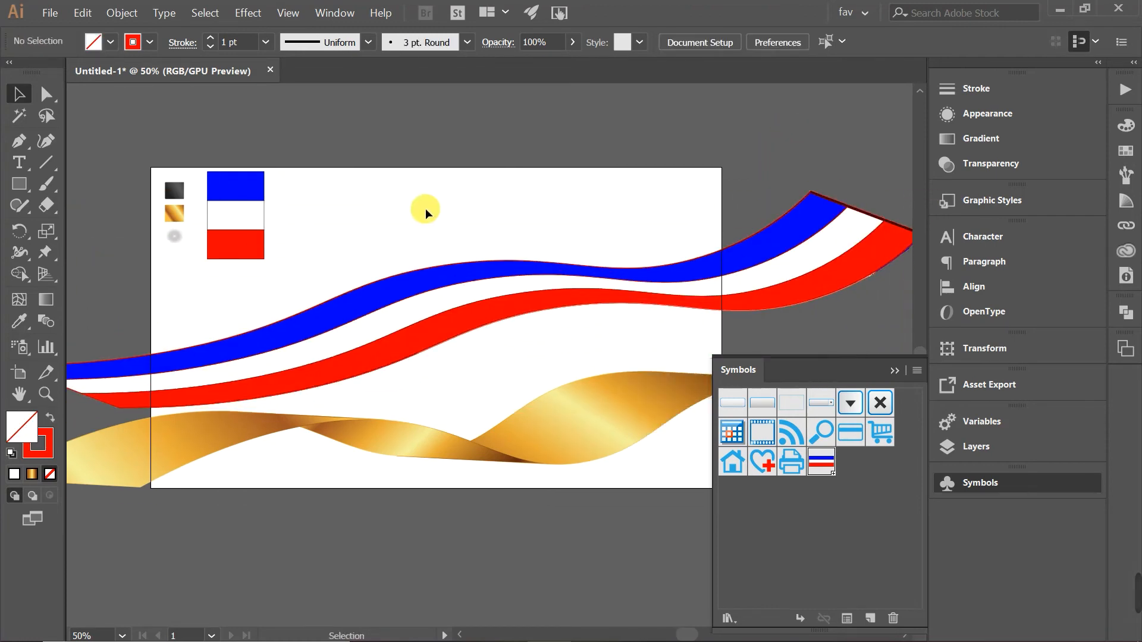
click(895, 366)
click(951, 446)
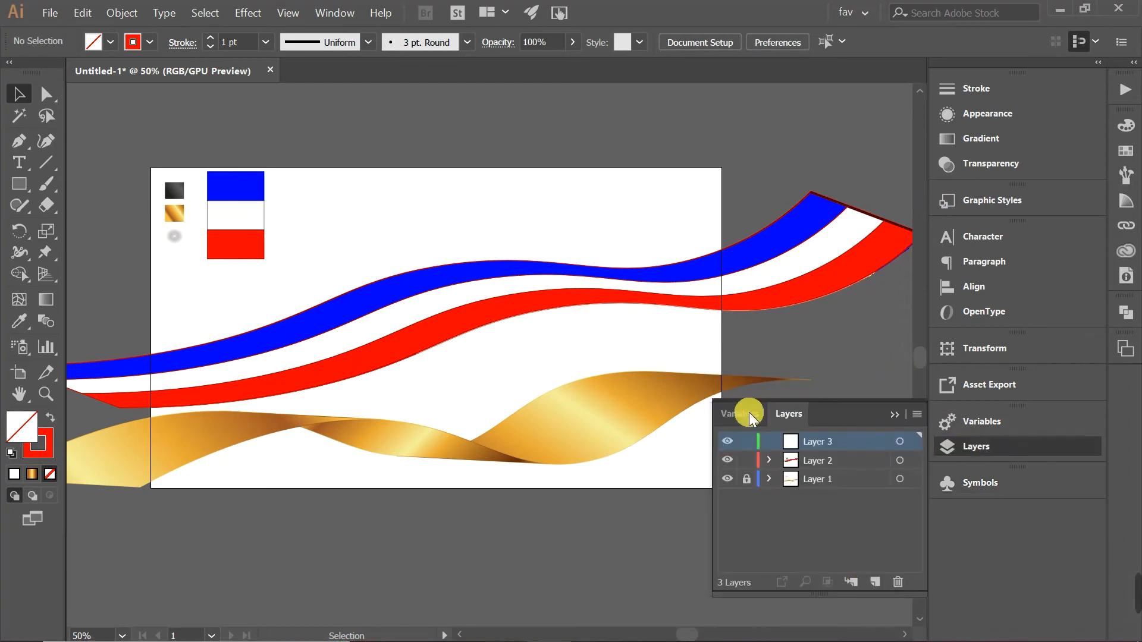
drag(154, 173, 722, 495)
click(111, 42)
click(99, 72)
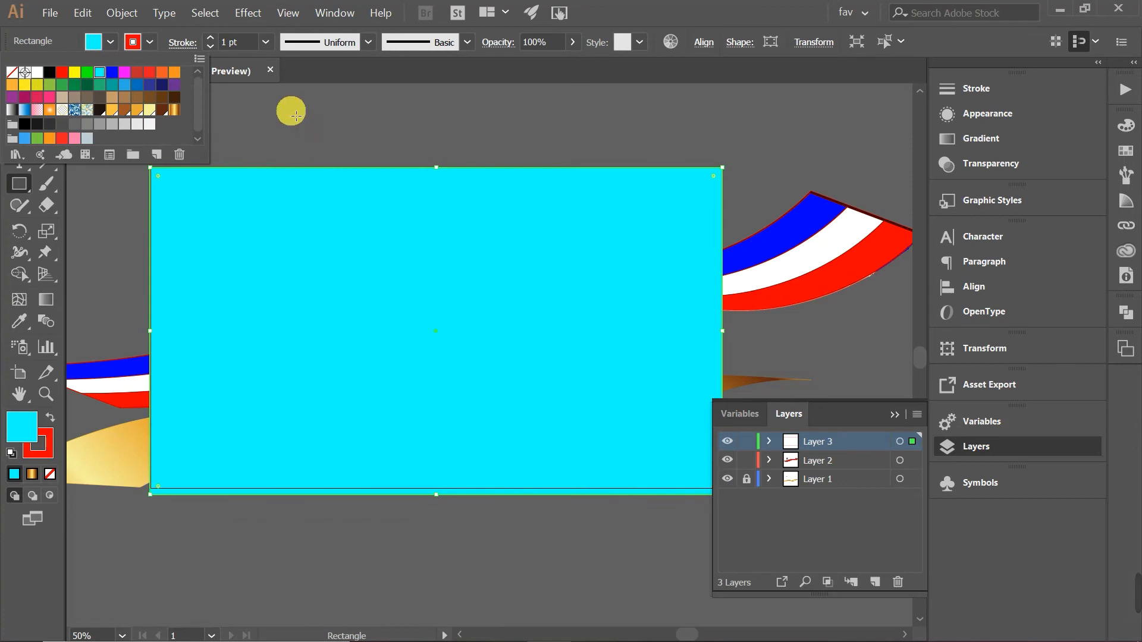
Step: Try to make a clipping mask with only the cyan rectangle selected
key(v)
click(122, 12)
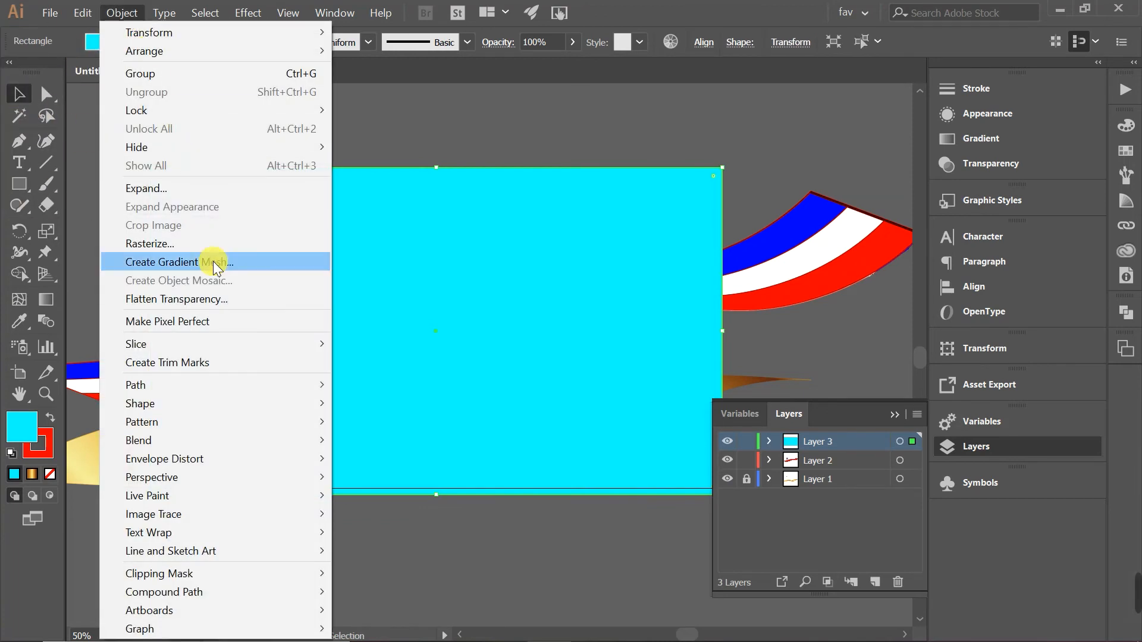
right_click(441, 277)
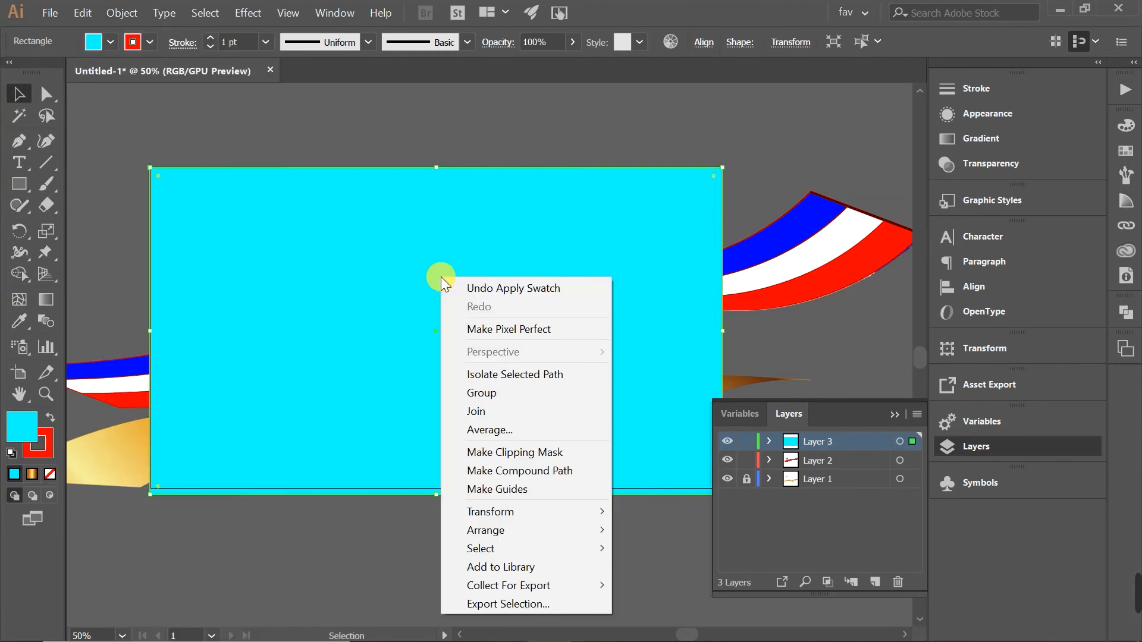
click(526, 452)
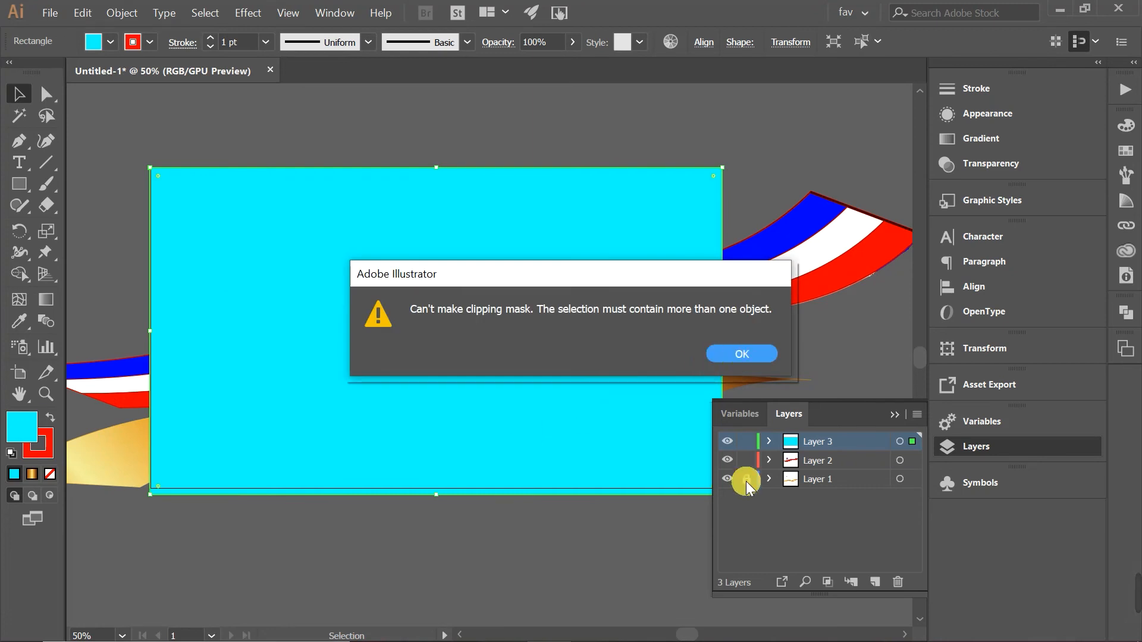
click(738, 355)
Step: Unlock Layer 1, select all the artwork and make a clipping mask from the cyan rectangle
click(326, 153)
key(ctrl+a)
right_click(492, 318)
click(535, 440)
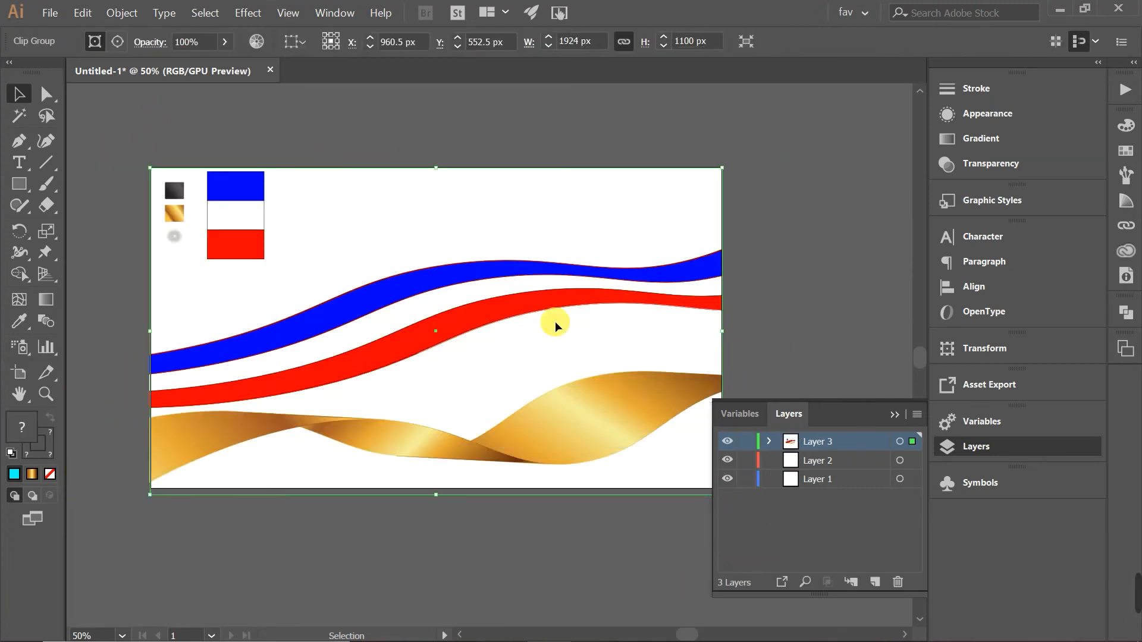
click(538, 127)
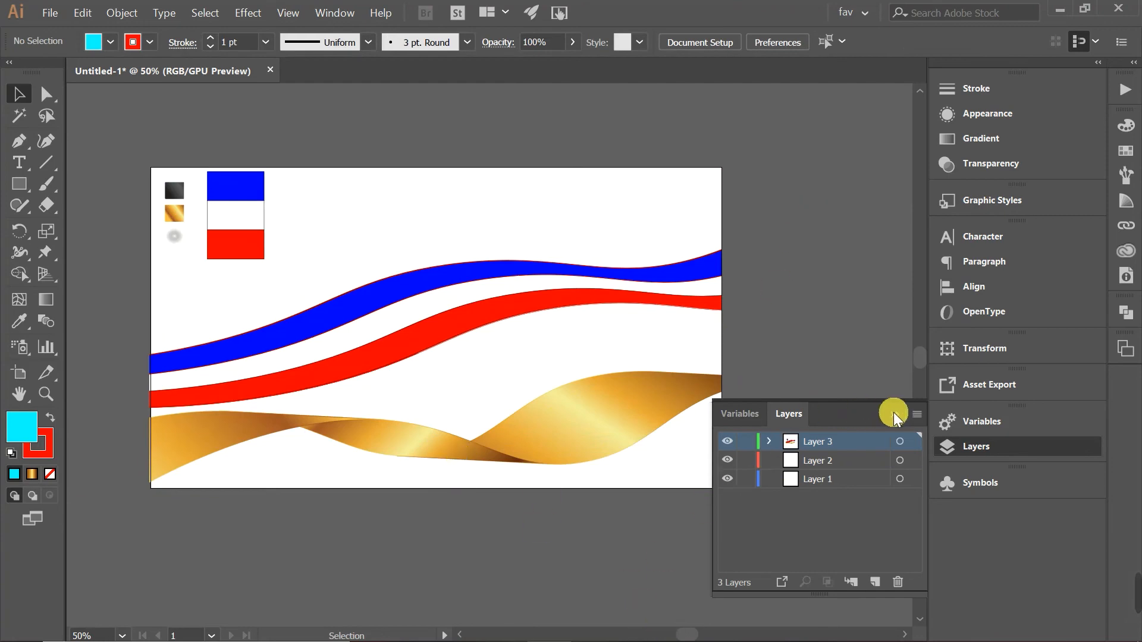
click(892, 415)
click(400, 295)
click(773, 273)
click(50, 12)
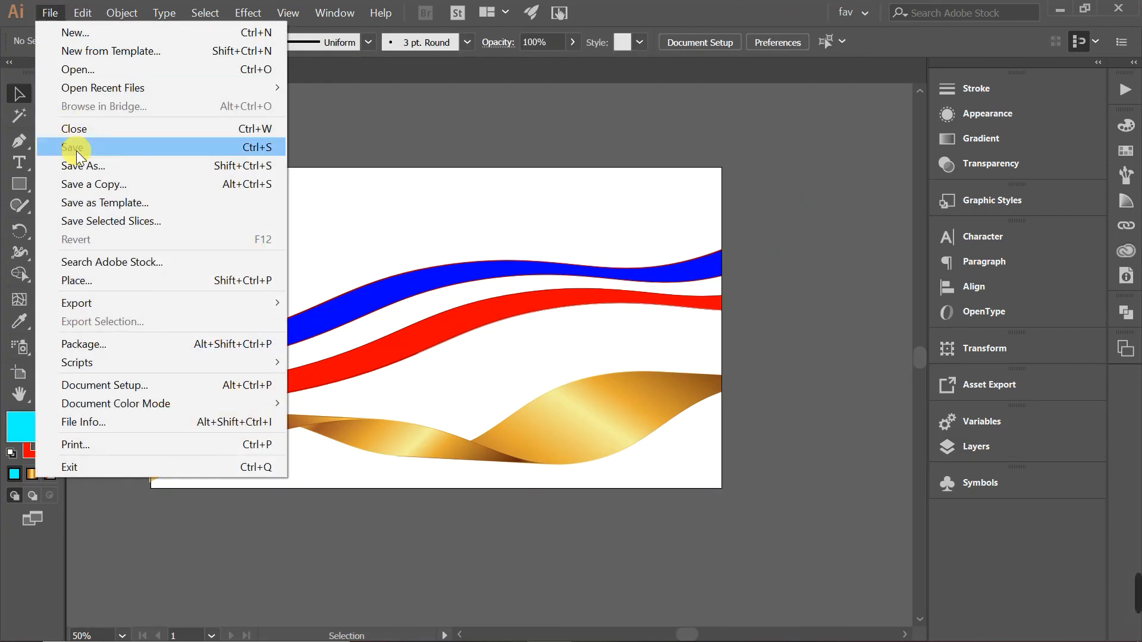
click(86, 69)
click(551, 23)
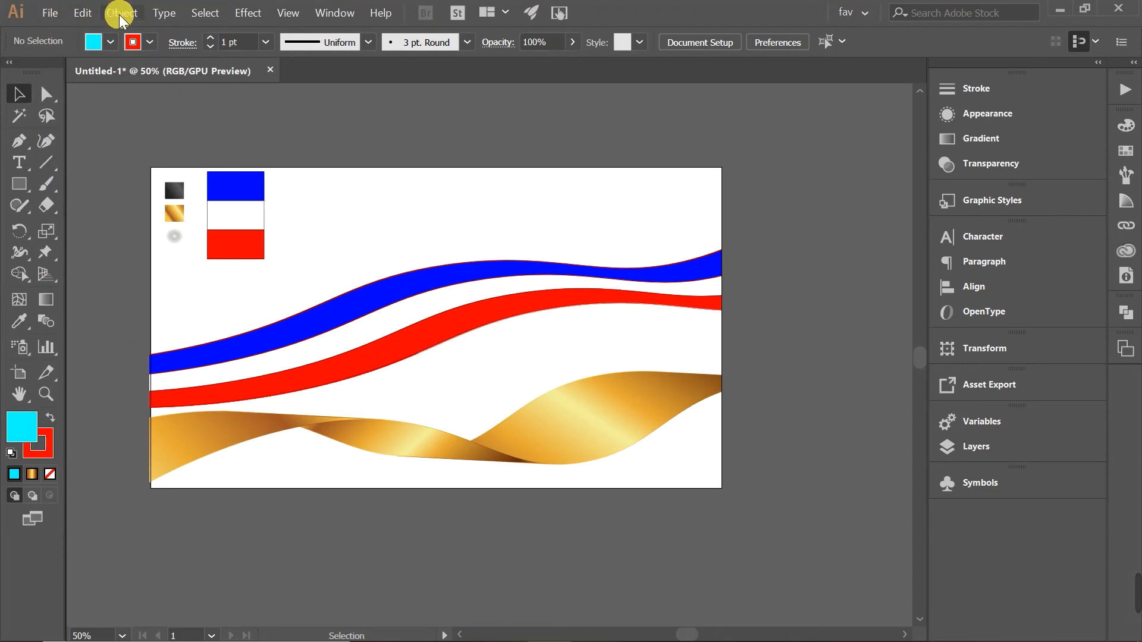
click(65, 11)
click(72, 28)
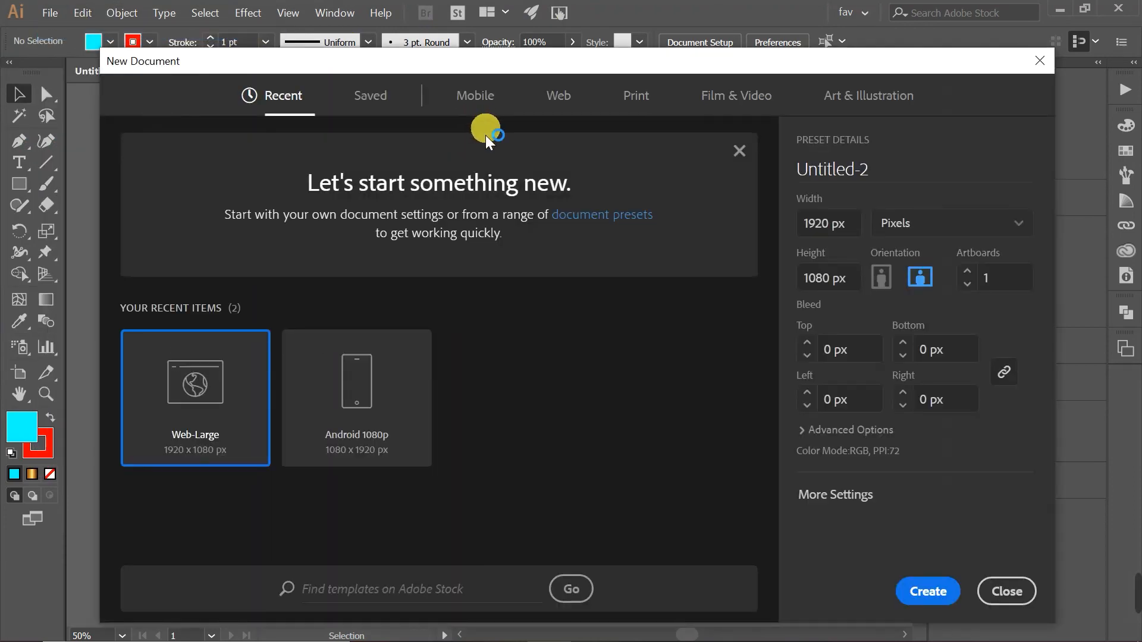
click(387, 103)
click(1048, 69)
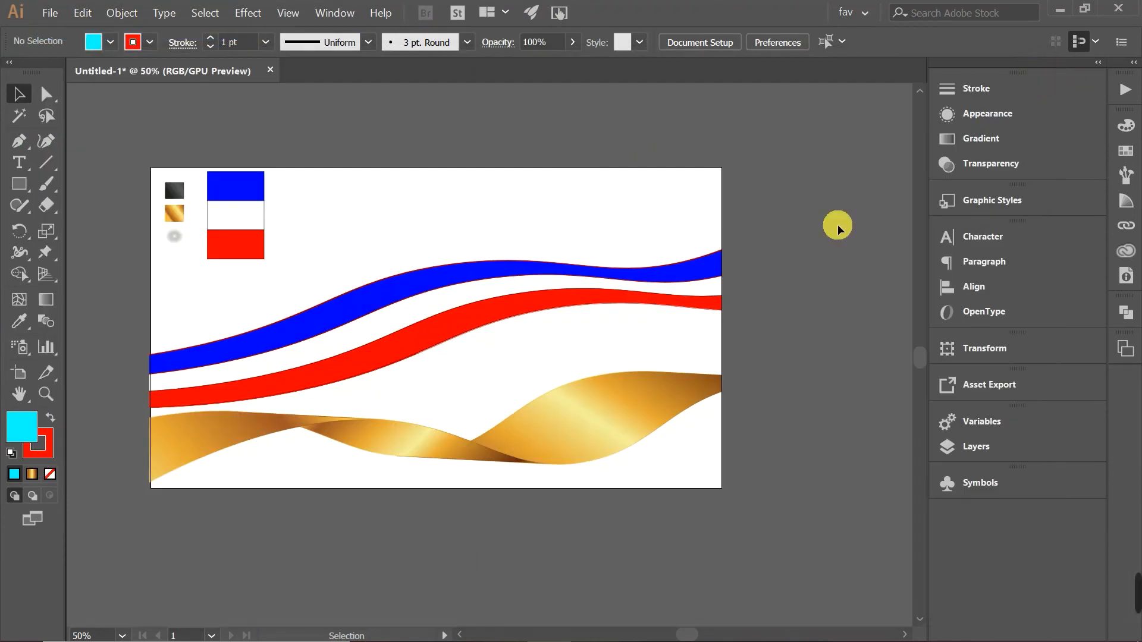
Step: Place the image flagnp.png from the desktop onto the artboard over the ribbons
key(super+d)
drag(101, 27, 375, 322)
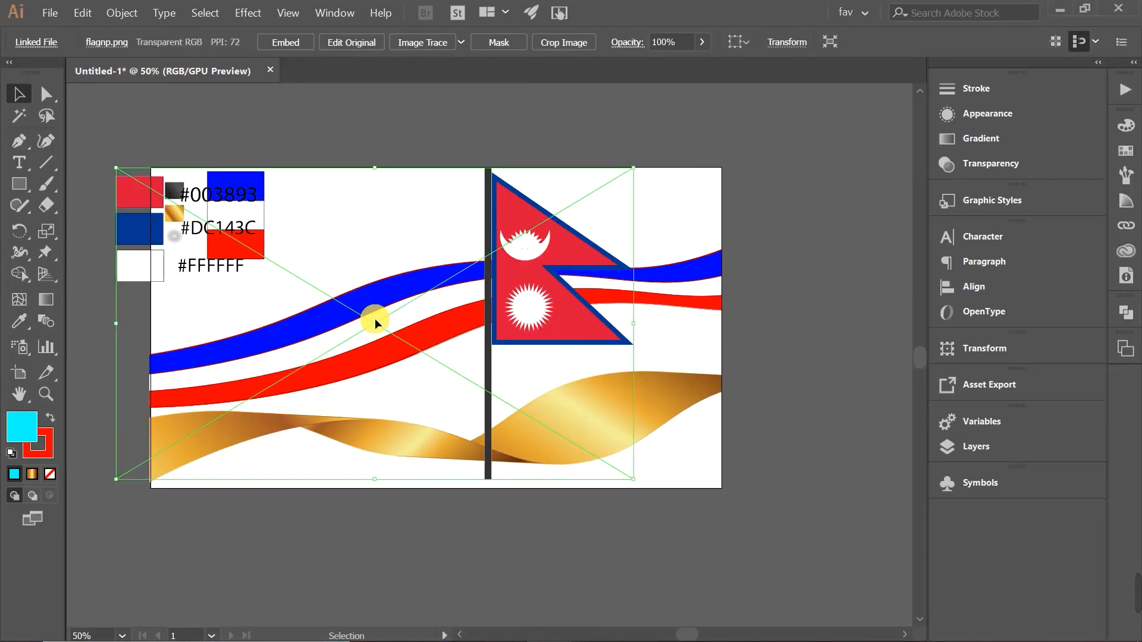
Step: Scale the placed flag image down proportionally and position it so the flagpole stands on the gold ribbon's right-hand crest
drag(632, 168, 566, 241)
drag(482, 308, 600, 249)
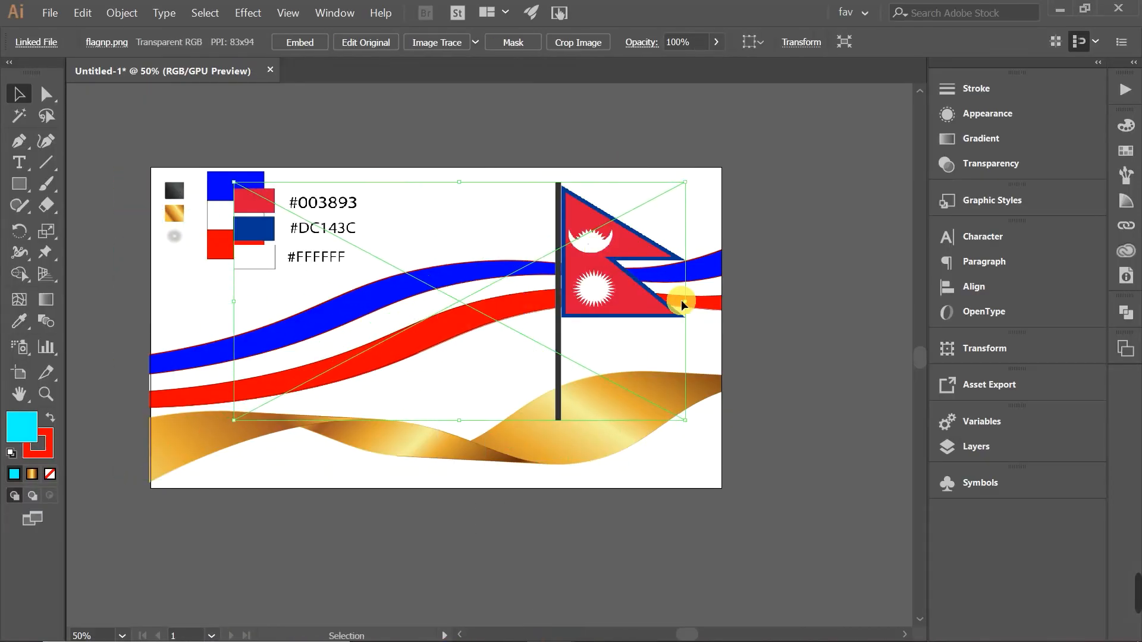
drag(685, 182, 464, 297)
key(ctrl+z)
key(ctrl+z)
drag(446, 337, 645, 357)
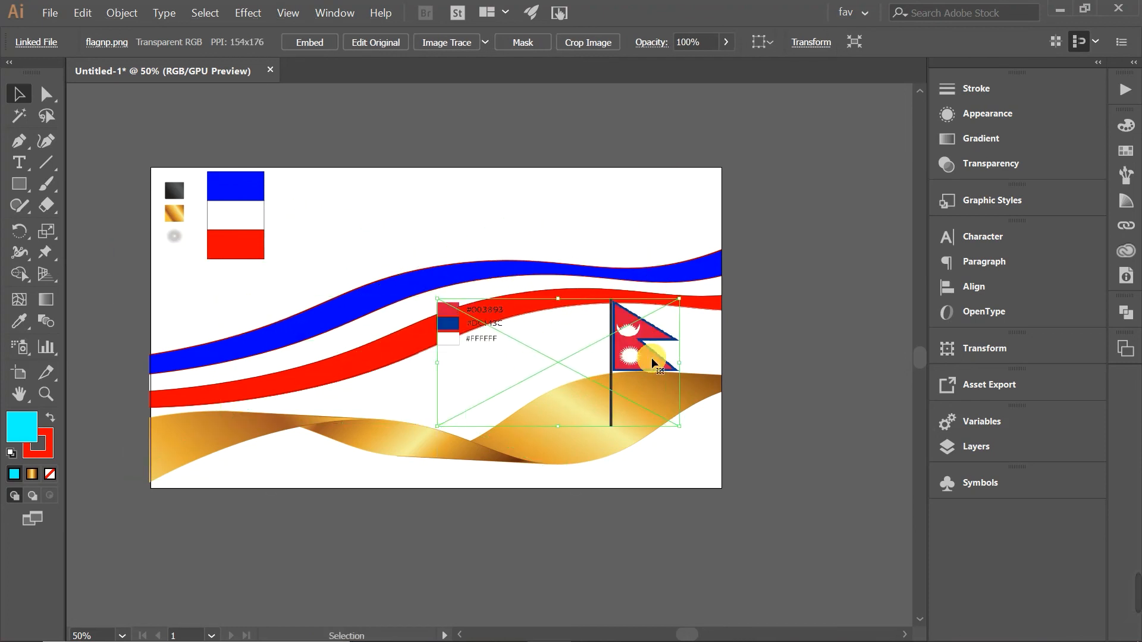
drag(682, 313, 628, 346)
click(600, 208)
click(598, 179)
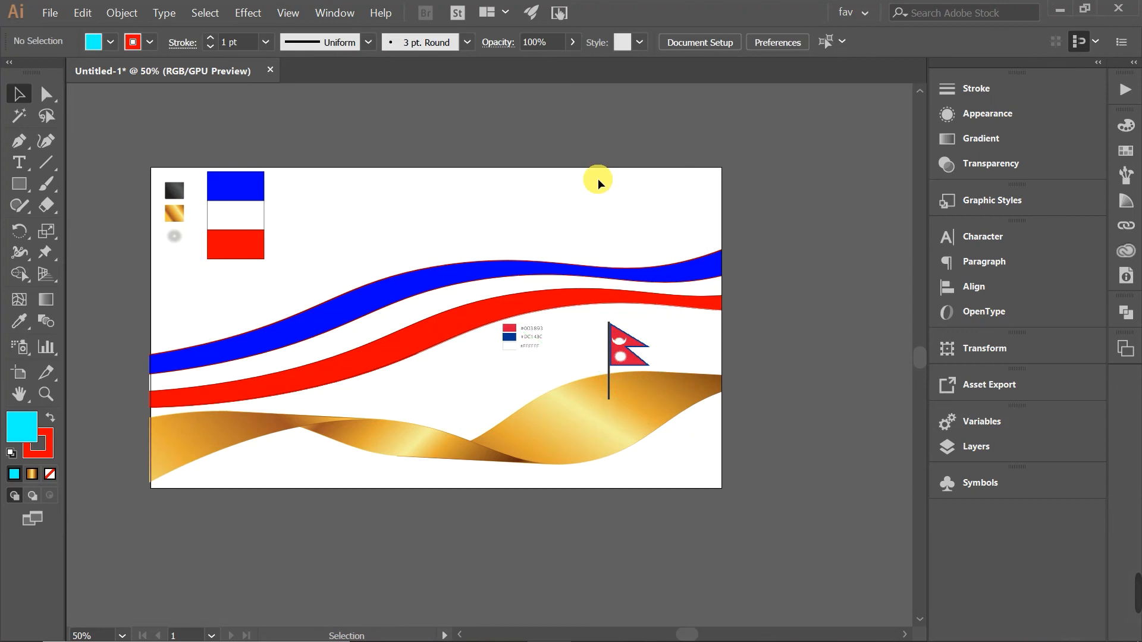
Step: Check the clipped artwork's layer, make Layer 2 the active layer and deselect everything
click(227, 244)
click(200, 232)
click(180, 235)
key(F7)
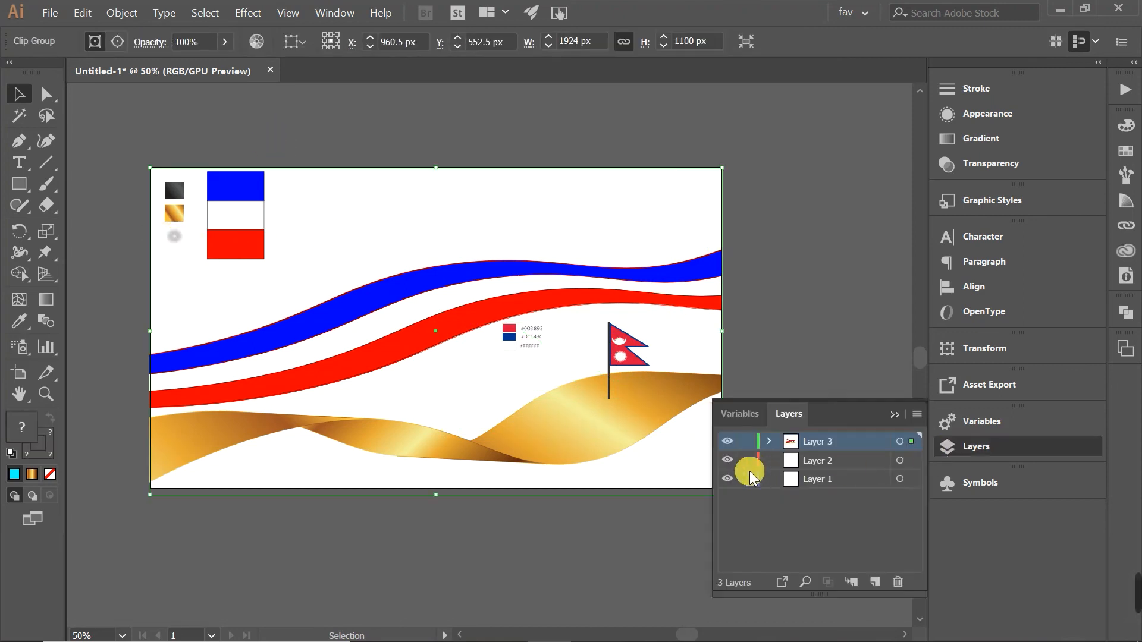
click(819, 456)
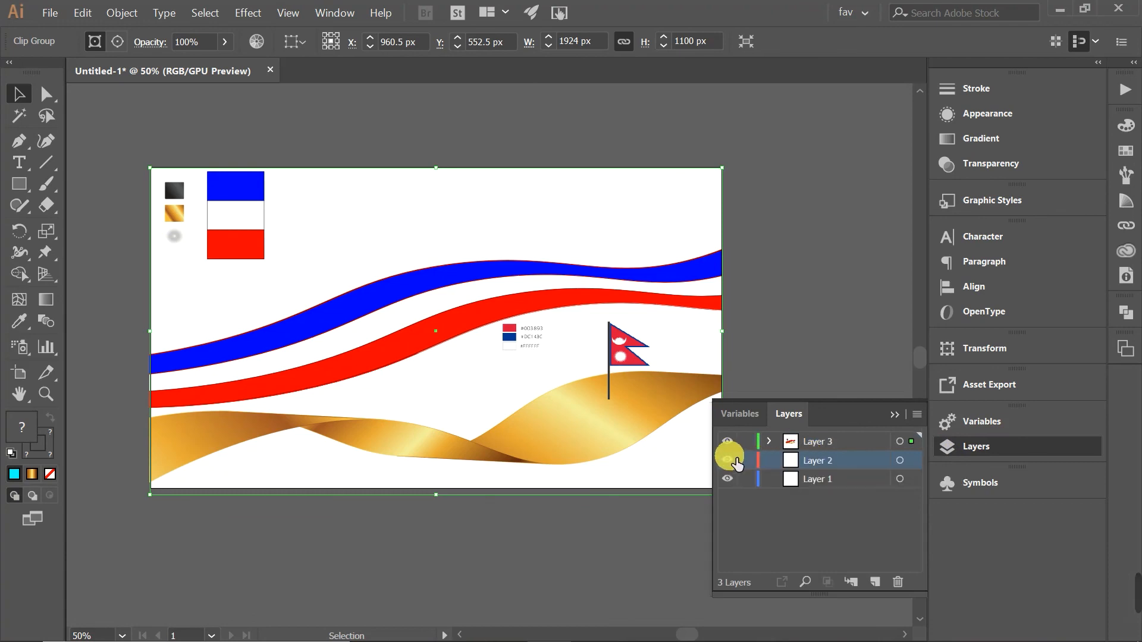
key(ctrl+shift+a)
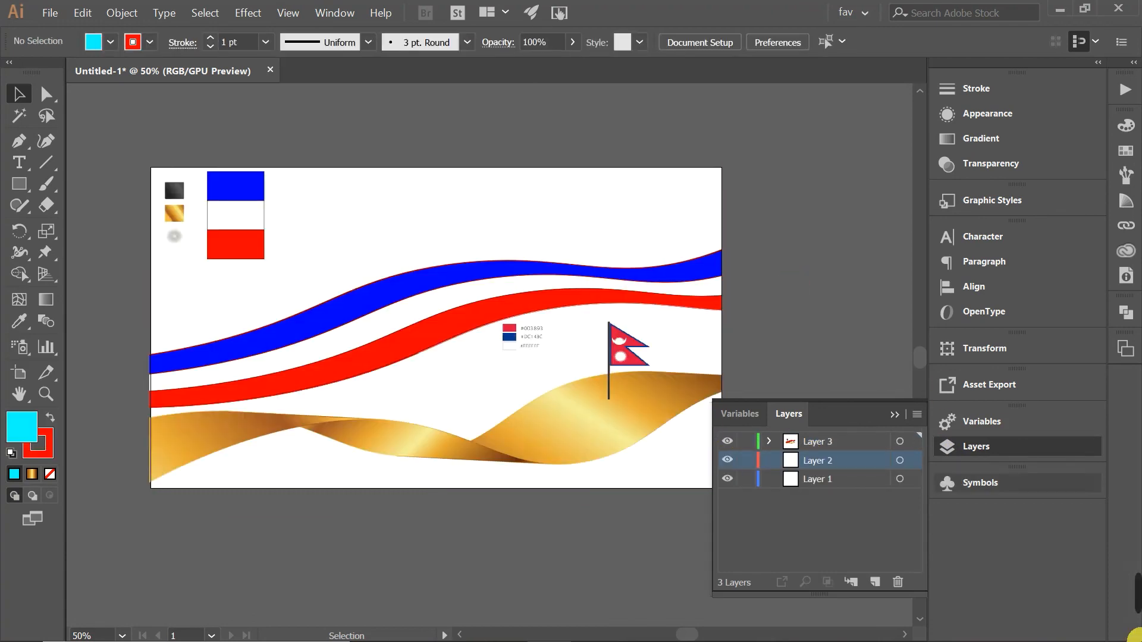